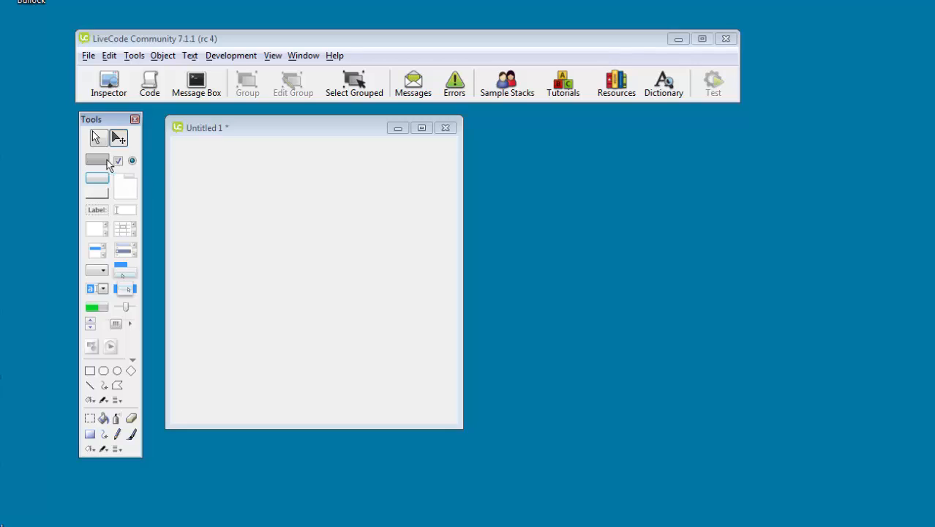
Add a rectangle-style button near the upper middle of the Untitled 1 card.
mouse_move(104, 164)
mouse_down()
mouse_move(308, 224)
mouse_move(97, 159)
mouse_up()
drag(99, 196, 307, 169)
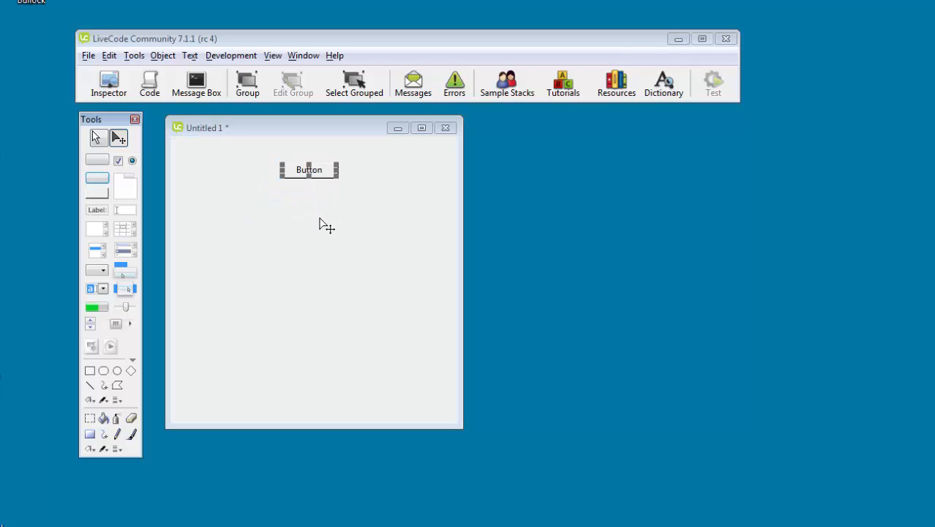
click(321, 220)
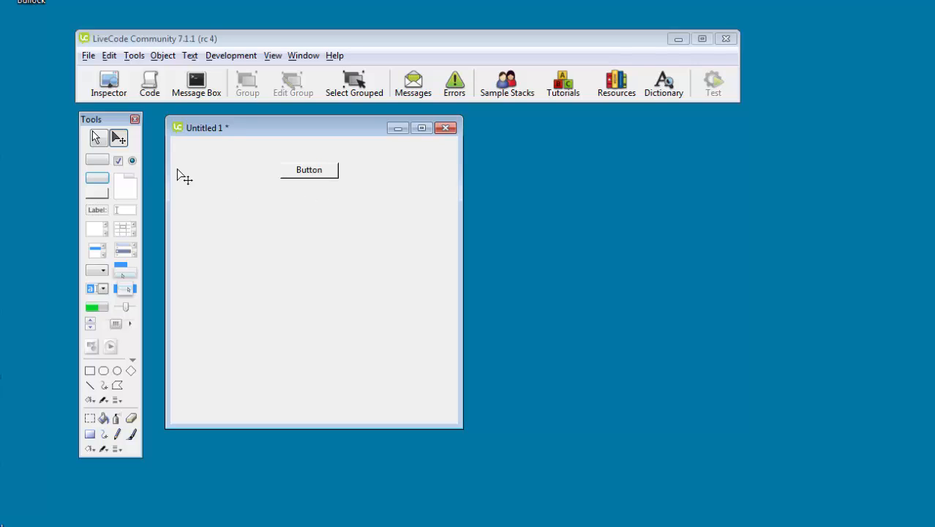
Add two default-style buttons to the card, stacked below the rectangle button.
drag(96, 180, 315, 209)
drag(99, 177, 306, 226)
click(330, 254)
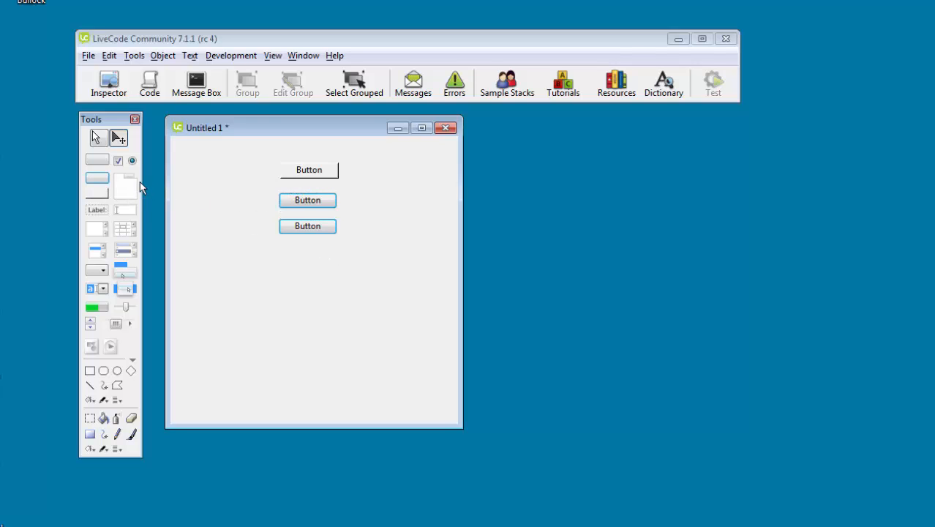
Delete the two default-style buttons below the rectangle button.
click(317, 231)
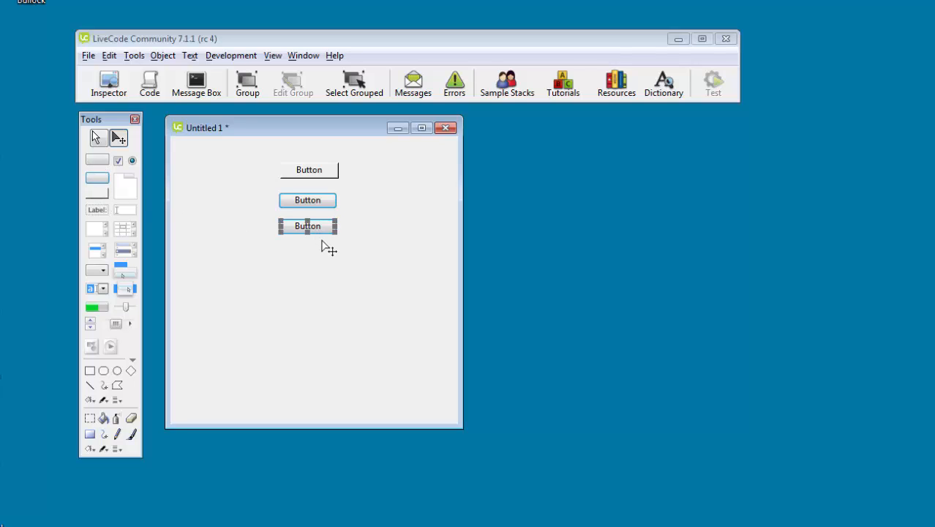
key(Delete)
click(315, 199)
key(Delete)
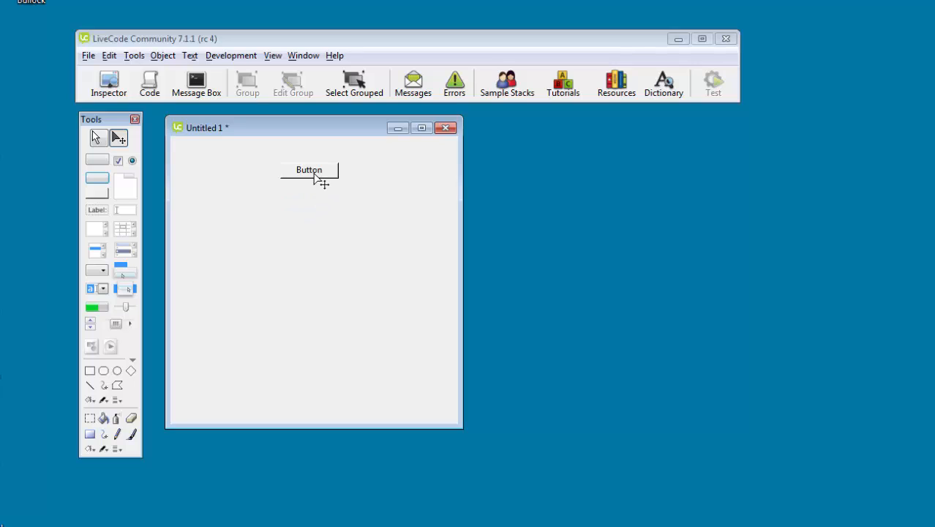
Move the rectangle button toward the middle of the card and show its Icons & Border properties beside the stack window.
drag(313, 174, 302, 245)
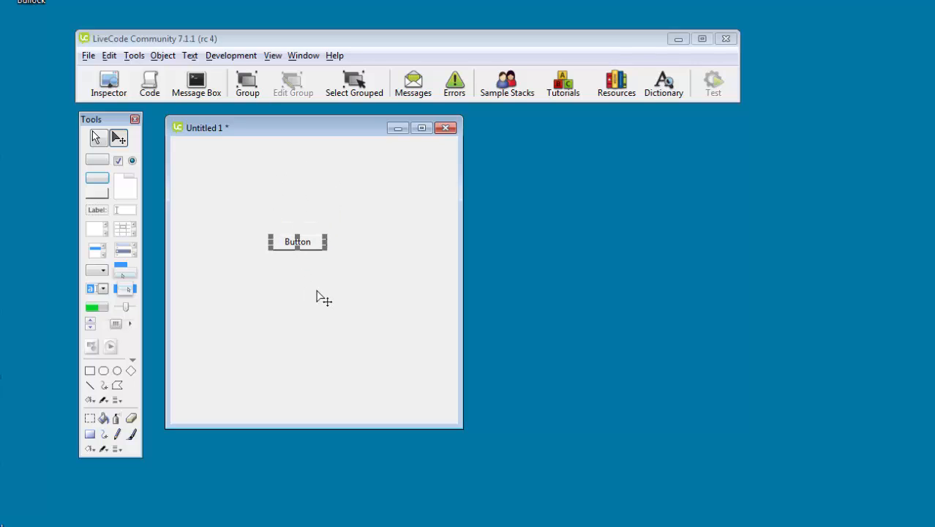
double_click(316, 250)
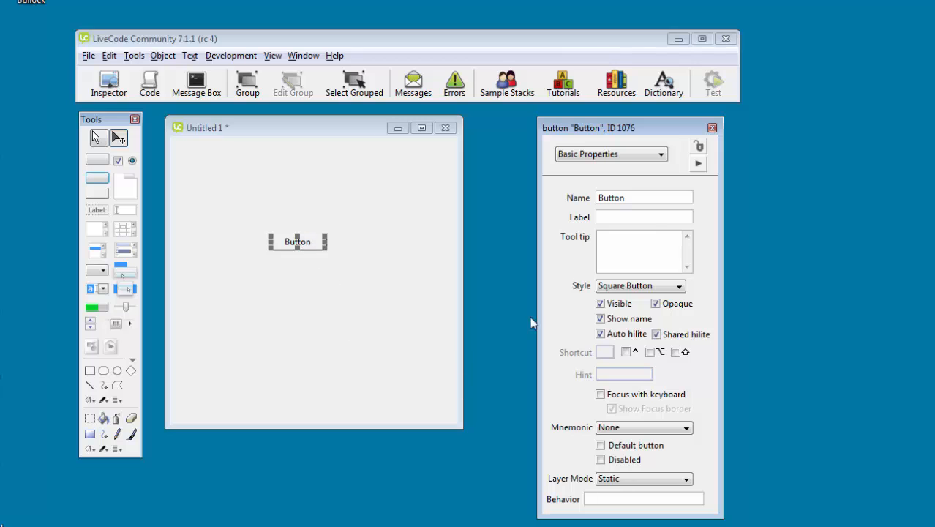
drag(641, 128, 580, 126)
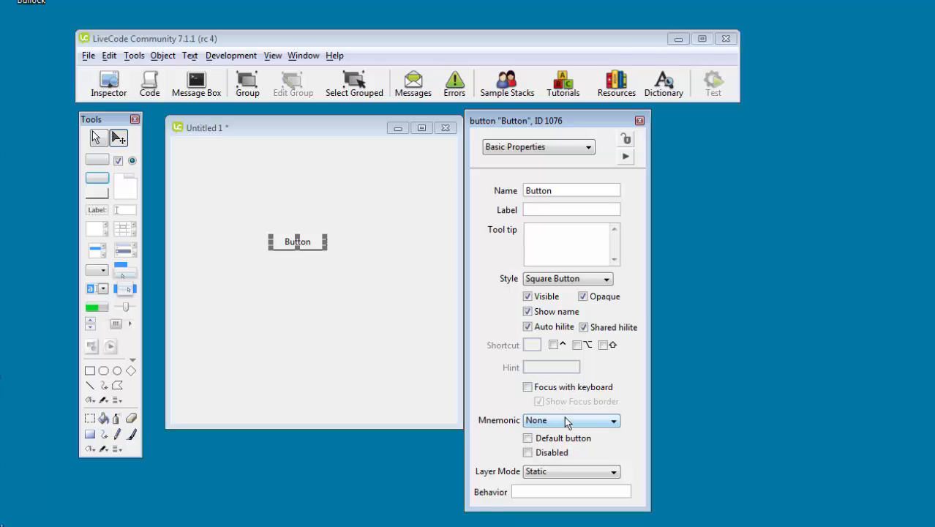
click(590, 149)
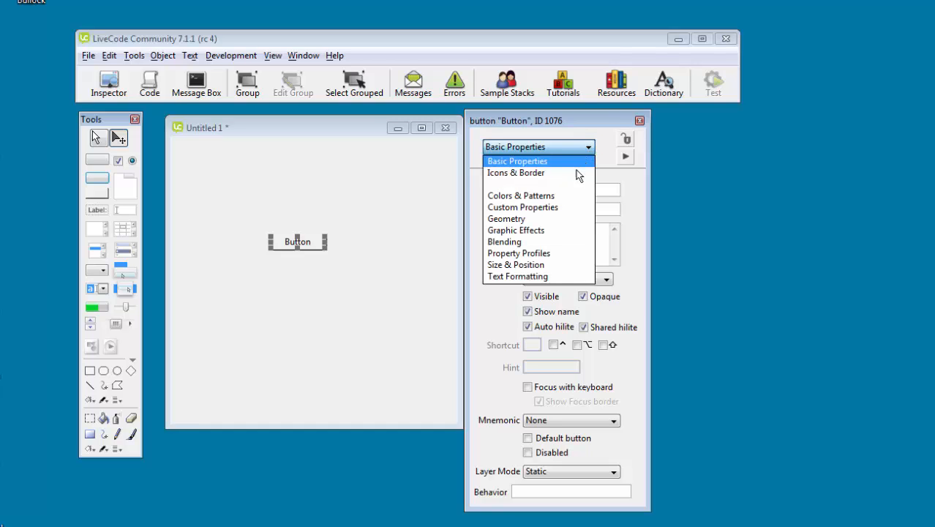
click(575, 174)
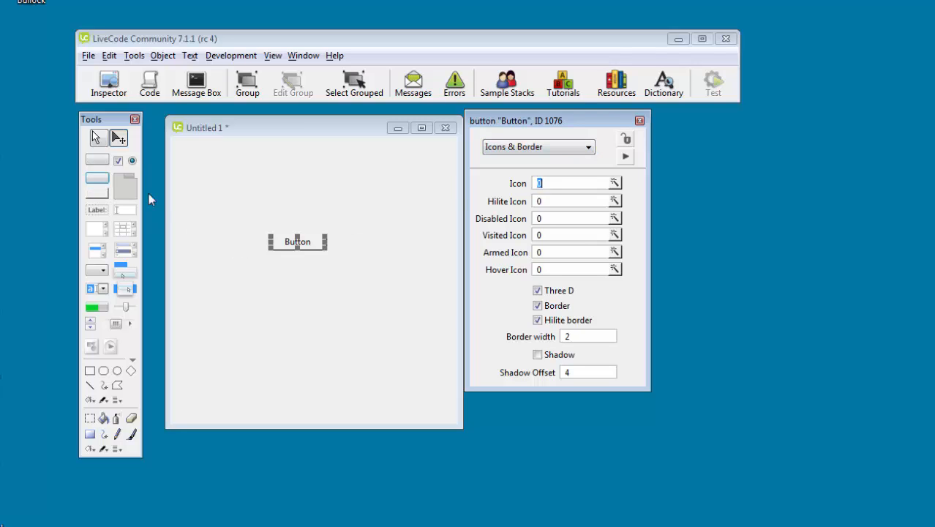
In the button's Colors & Patterns properties, set the Text color to dark blue.
click(590, 149)
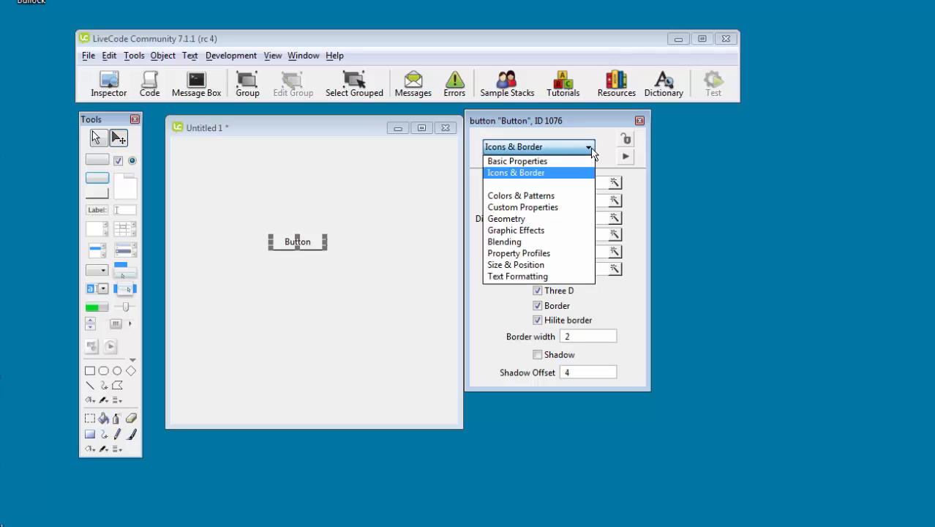
click(564, 198)
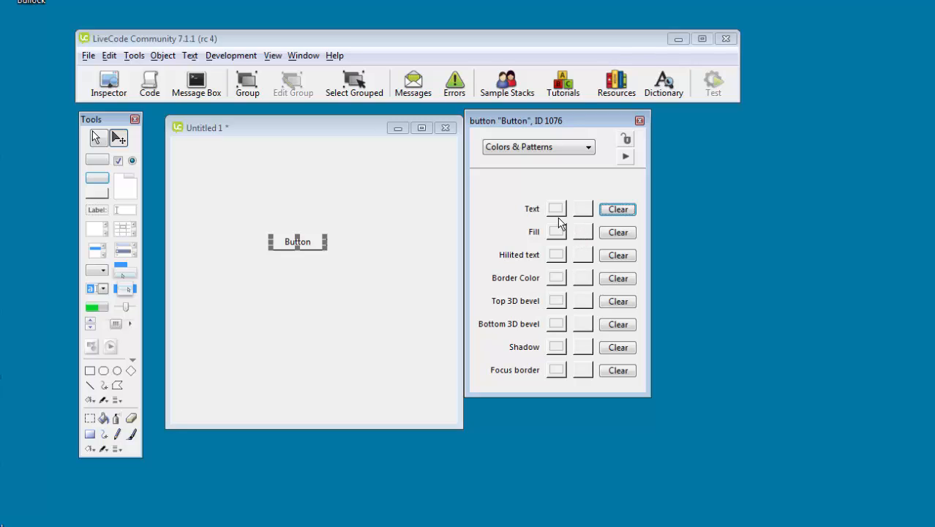
click(583, 210)
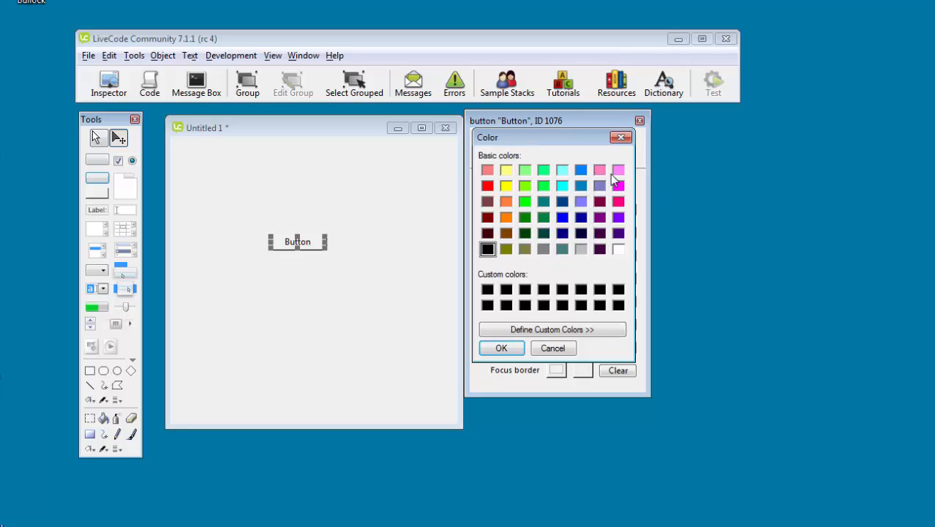
click(563, 204)
click(513, 349)
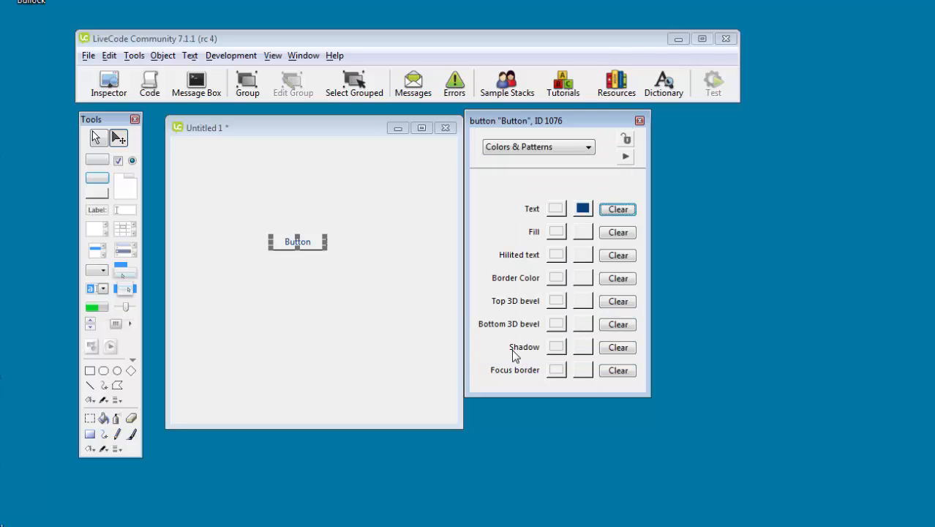
Set the button's Fill color to light gray.
click(583, 232)
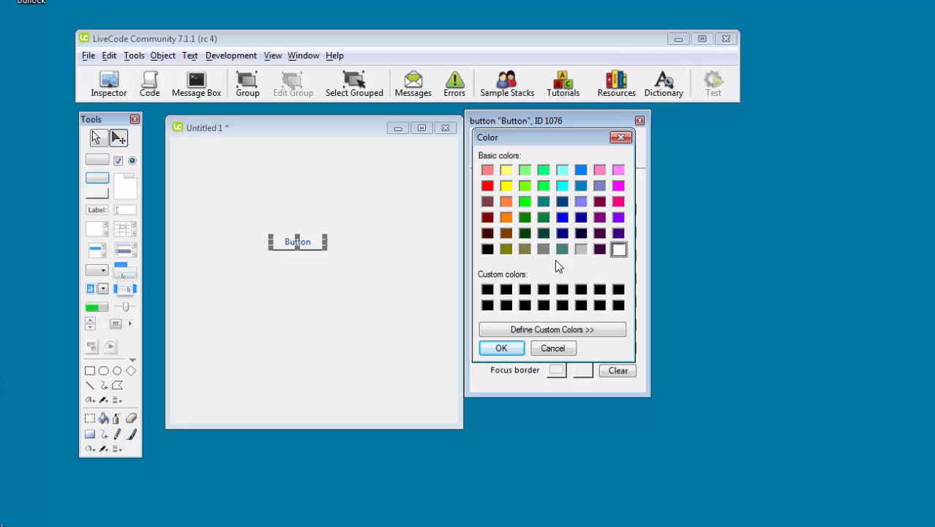
click(582, 250)
click(511, 350)
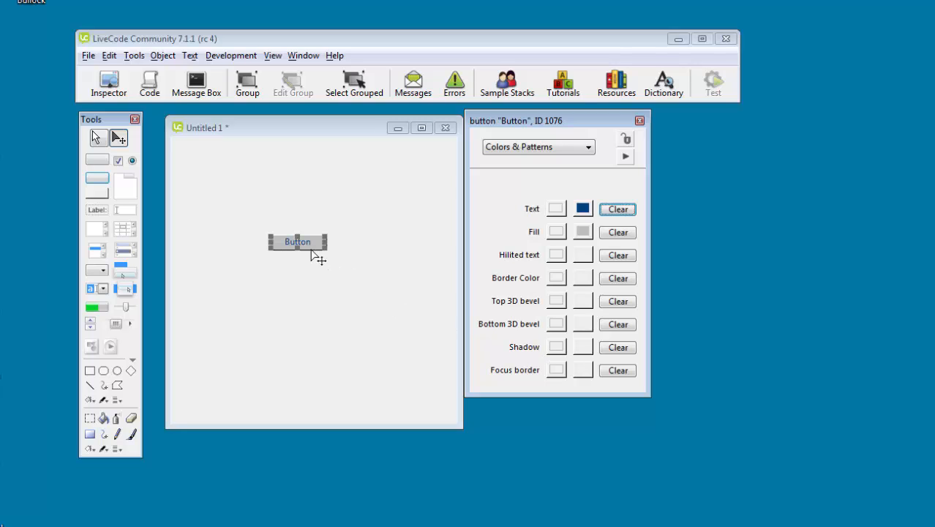
Set the button's Hilited text color to grayish teal and deselect the button.
click(583, 256)
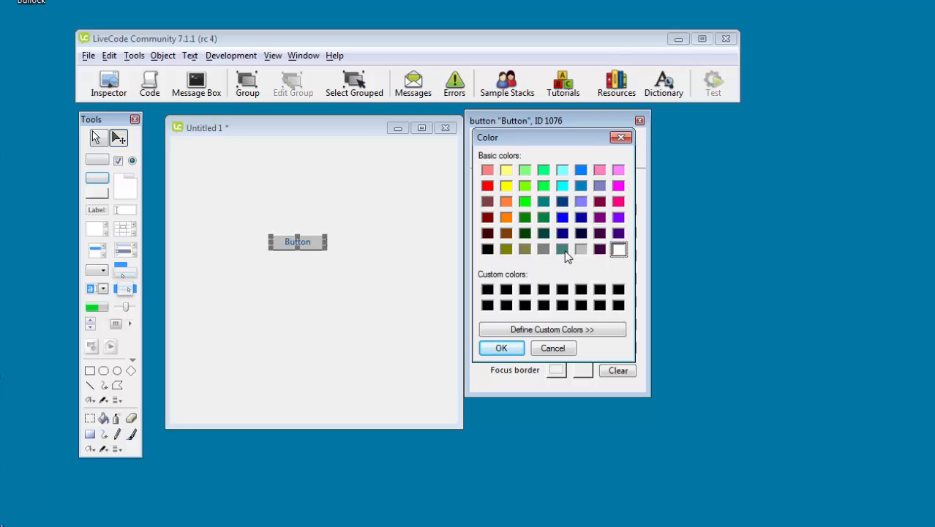
click(563, 250)
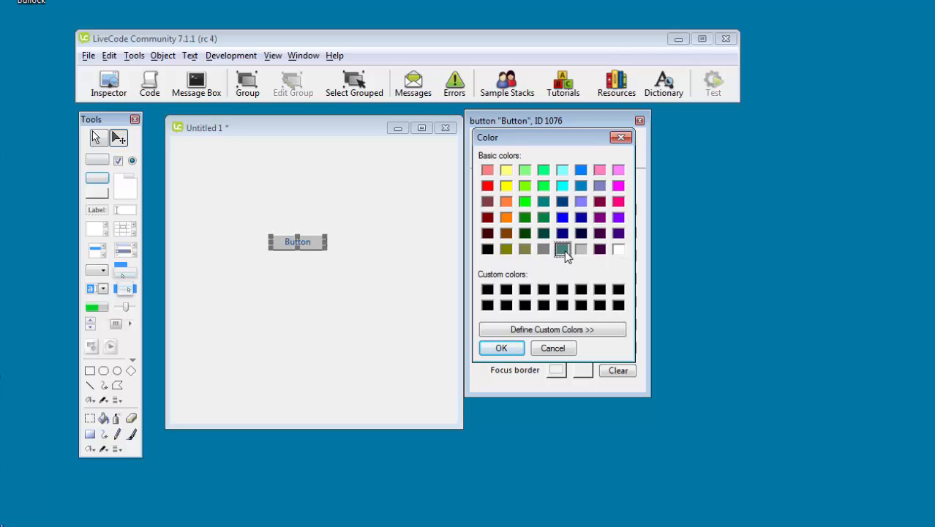
click(511, 351)
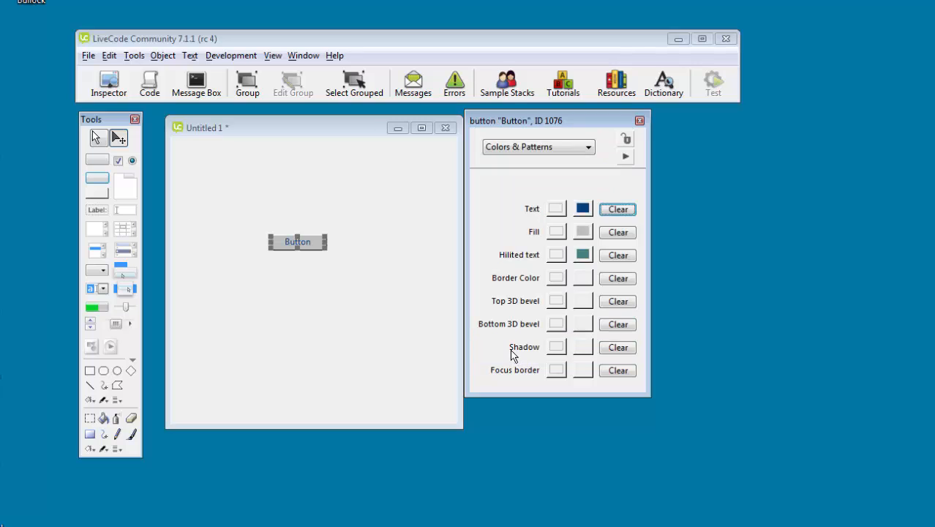
click(356, 258)
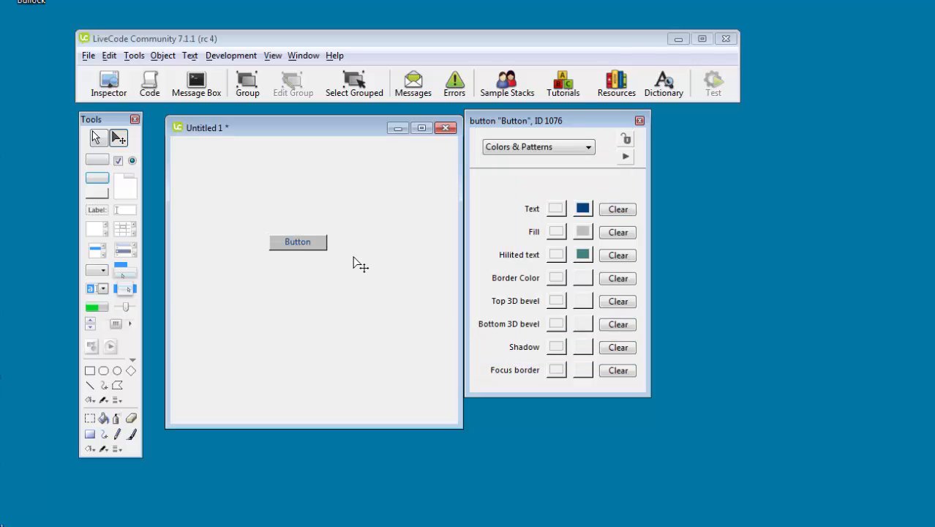
Set the button's Border Color to red.
click(308, 249)
click(583, 278)
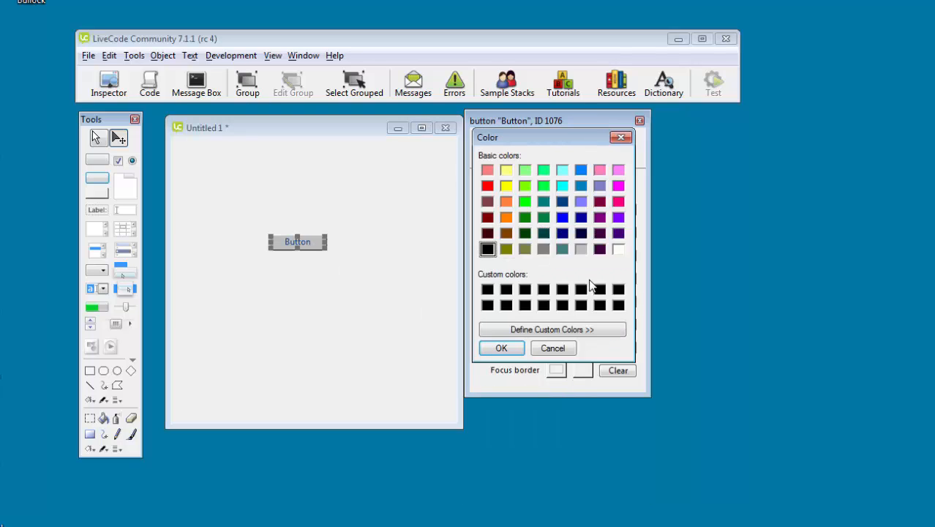
click(489, 187)
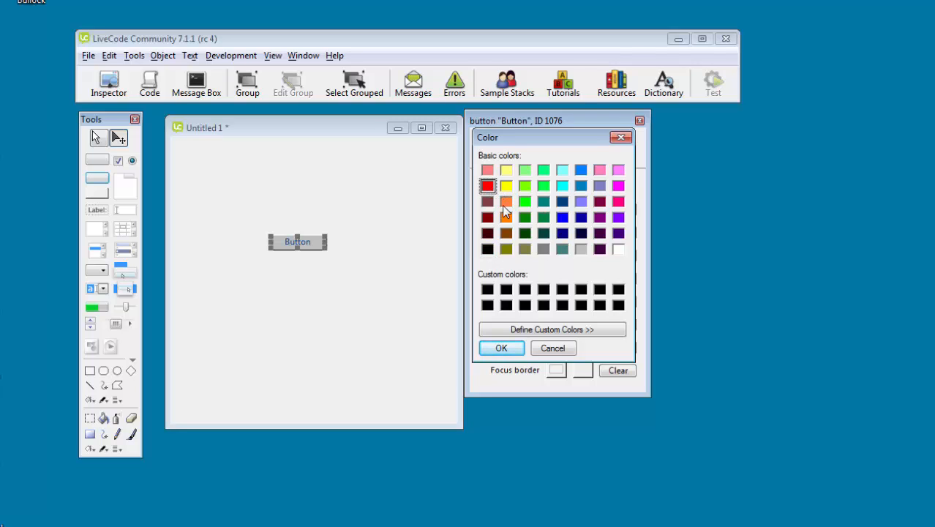
click(506, 348)
Inspect the button's border with the button deselected and in run mode, and return to edit mode.
click(360, 276)
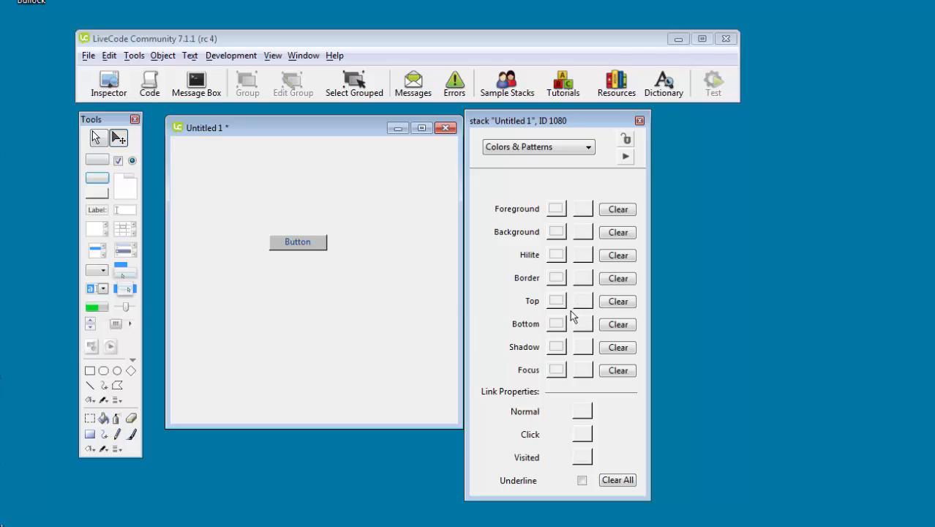
click(315, 244)
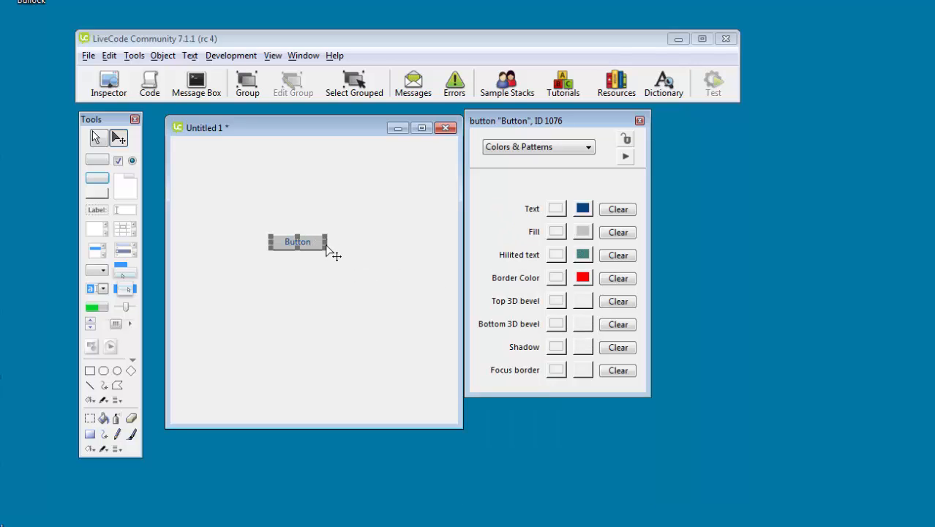
click(96, 139)
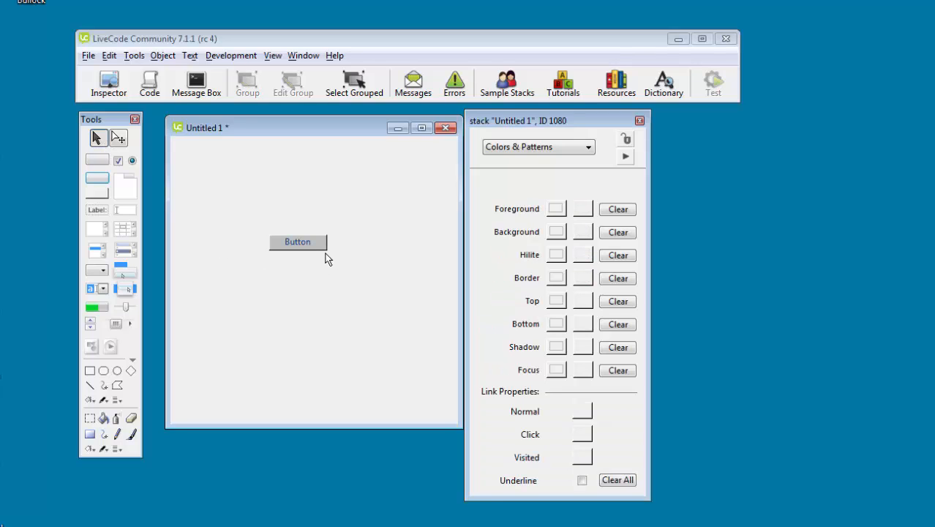
click(119, 137)
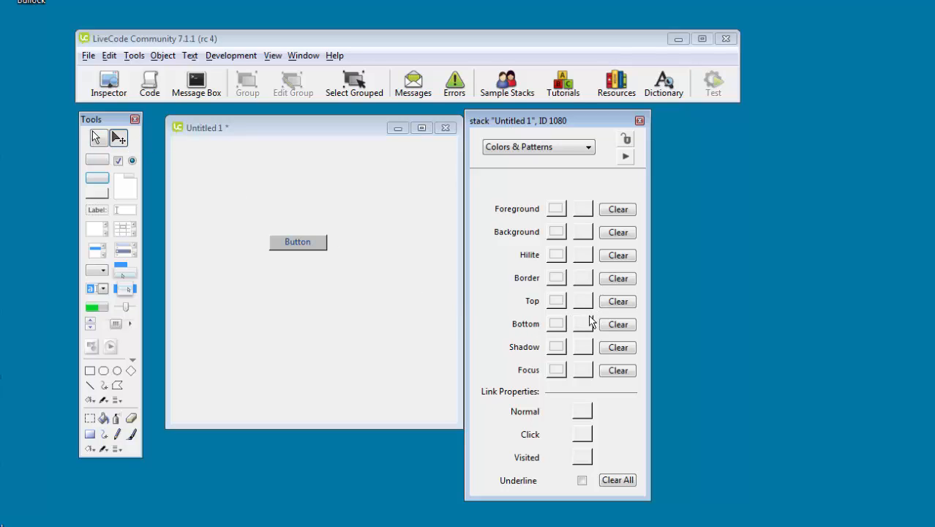
Set the button's Top 3D bevel color to dark blue and deselect the button.
click(306, 238)
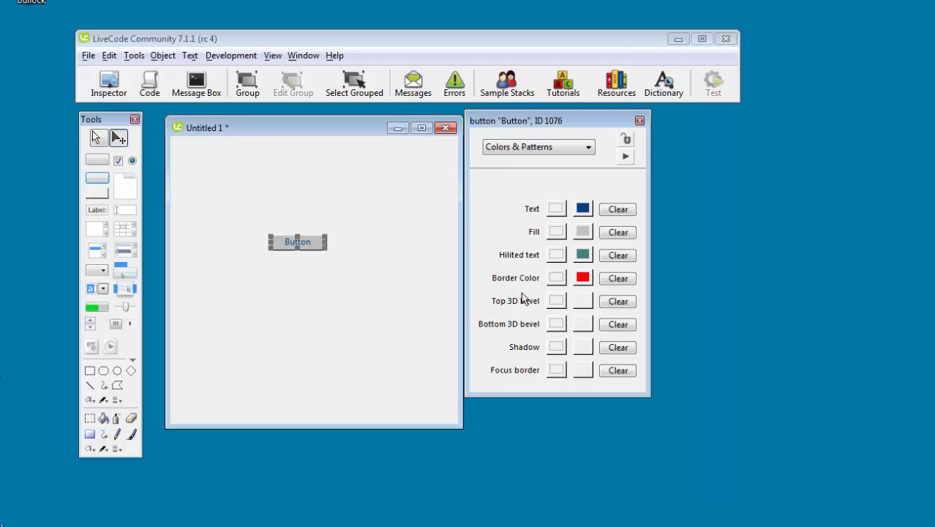
click(583, 301)
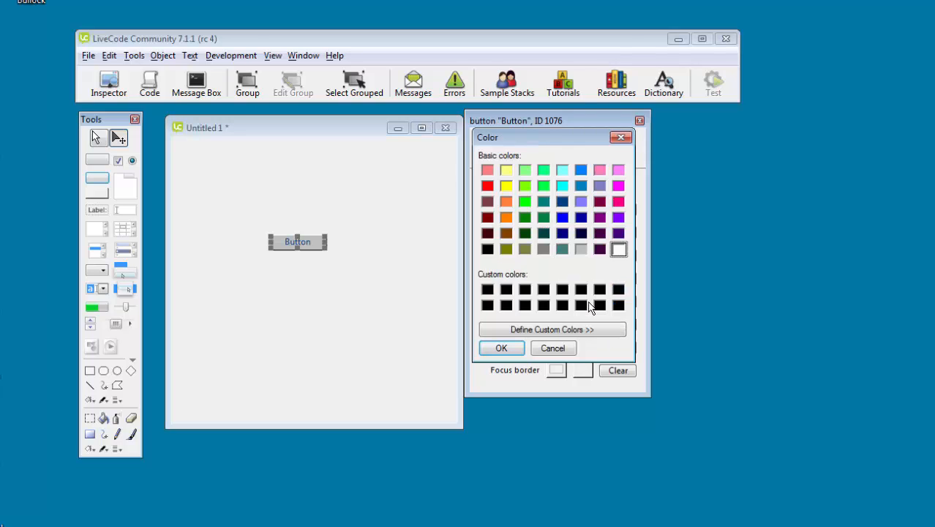
click(582, 219)
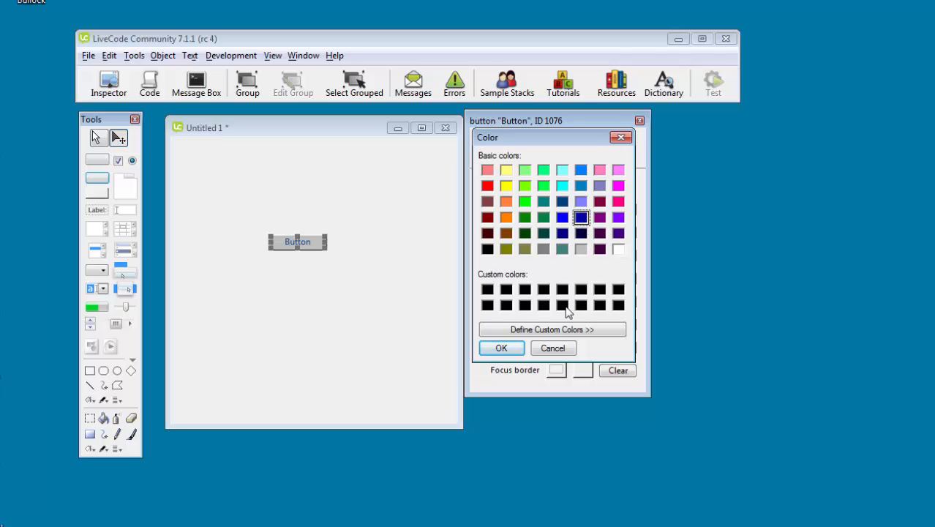
click(502, 349)
click(368, 295)
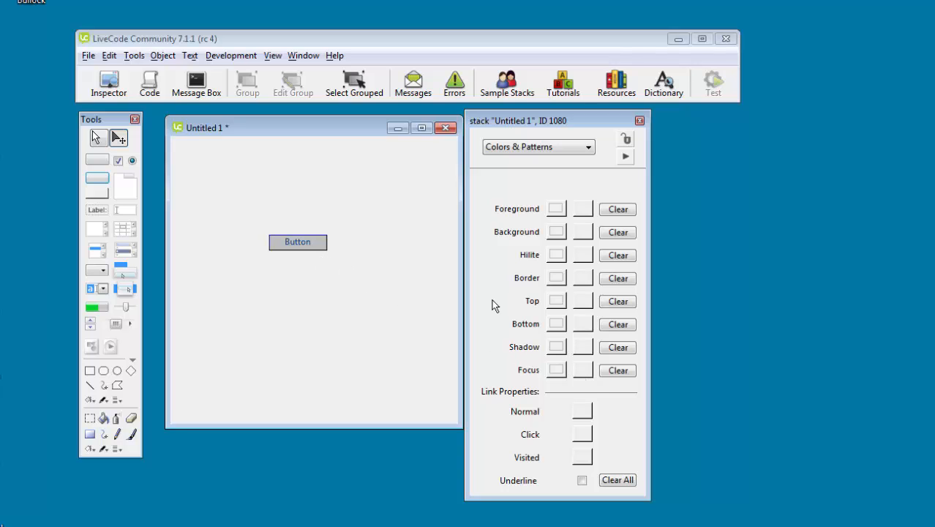
Set the button's Bottom 3D bevel color to bright green, check it deselected, and reselect the button.
click(315, 243)
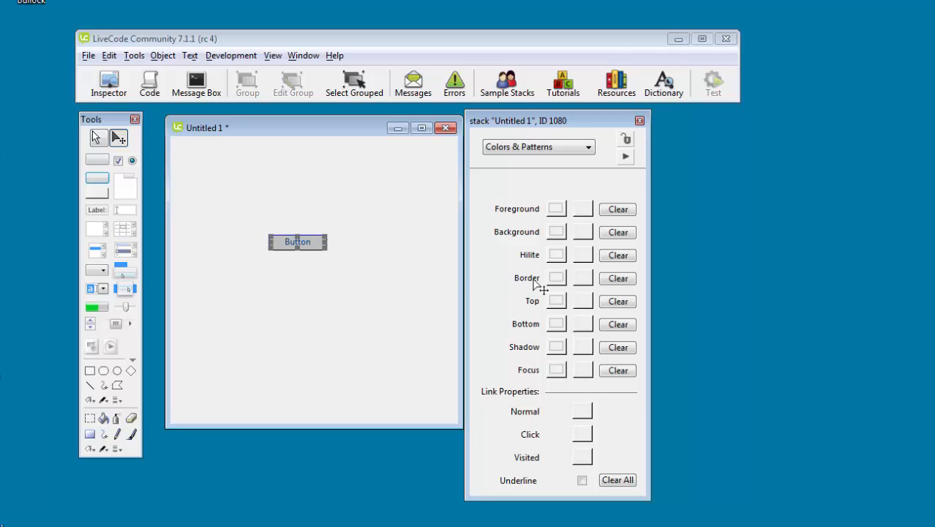
click(585, 327)
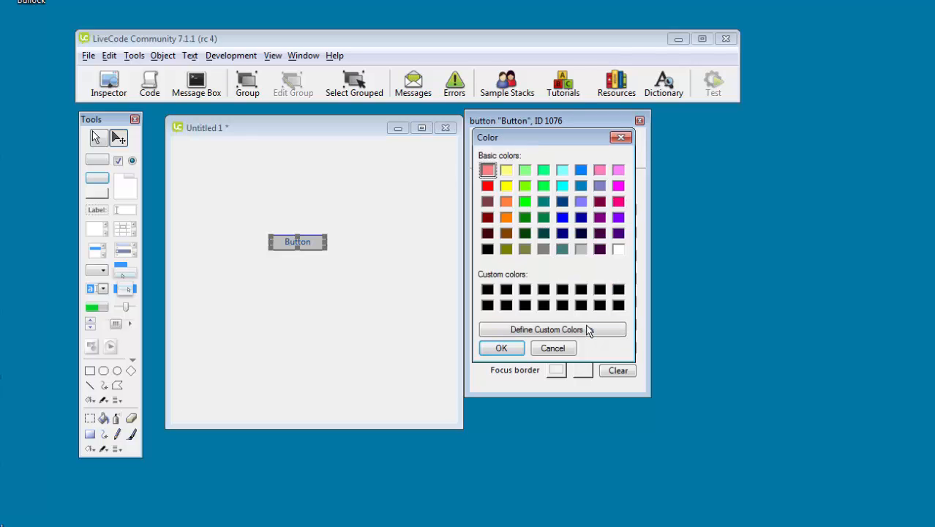
click(524, 202)
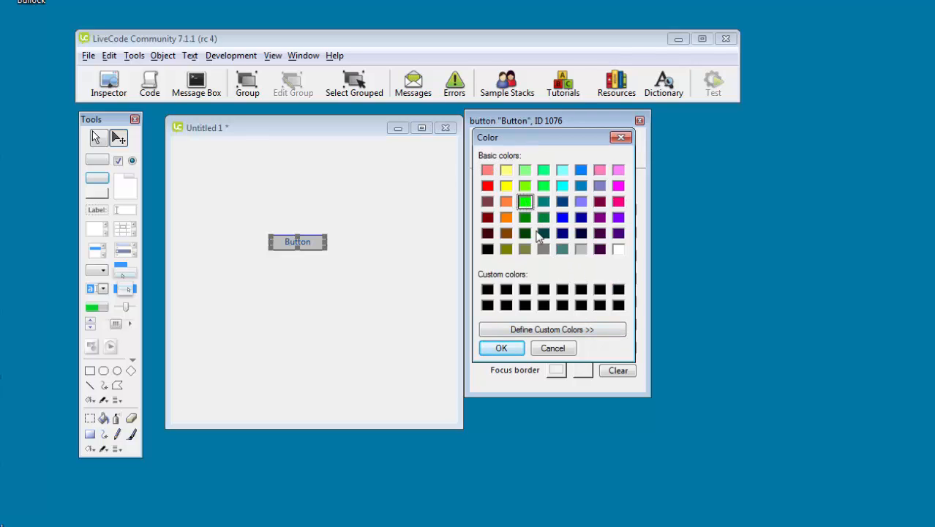
click(513, 349)
click(403, 306)
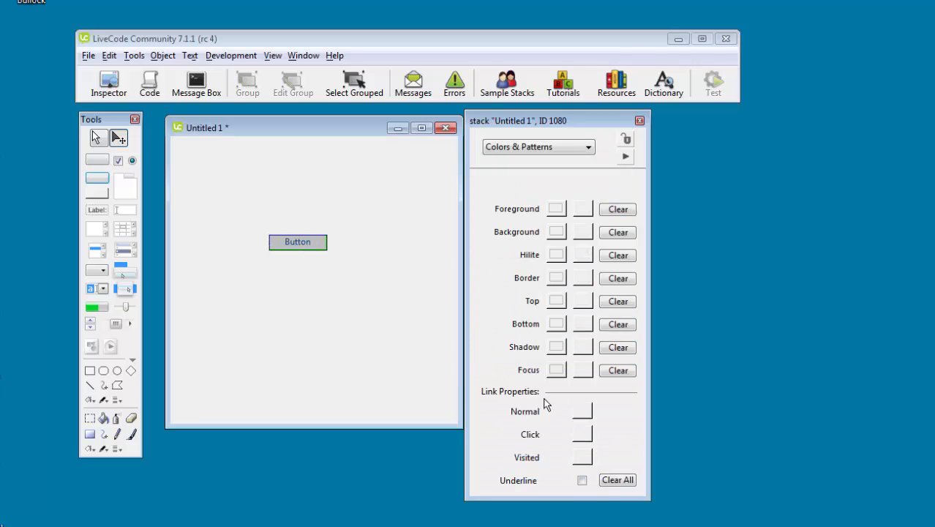
click(319, 246)
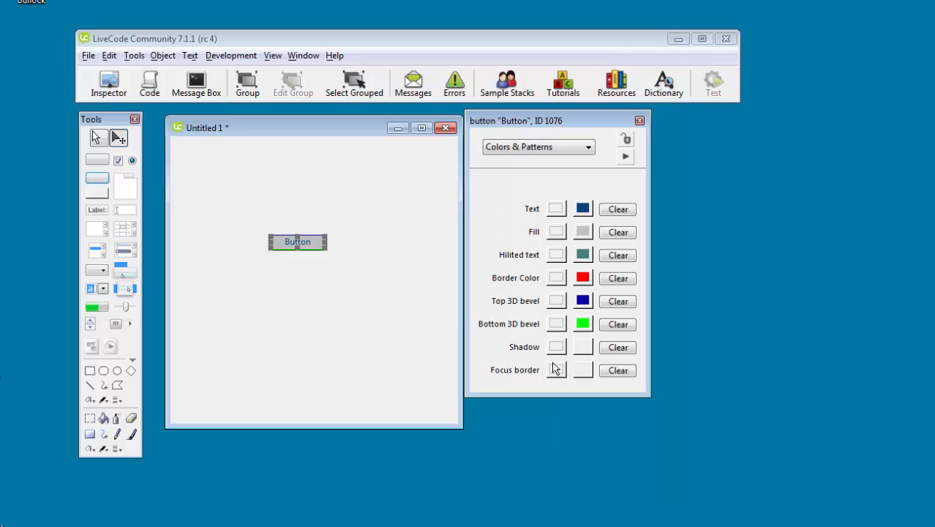
Set the button's Shadow color to black and deselect the button.
click(583, 347)
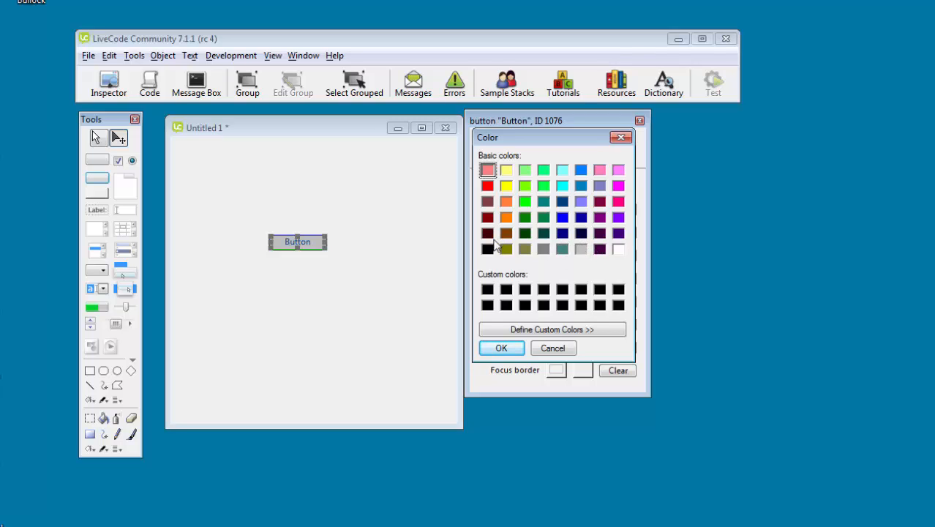
click(489, 249)
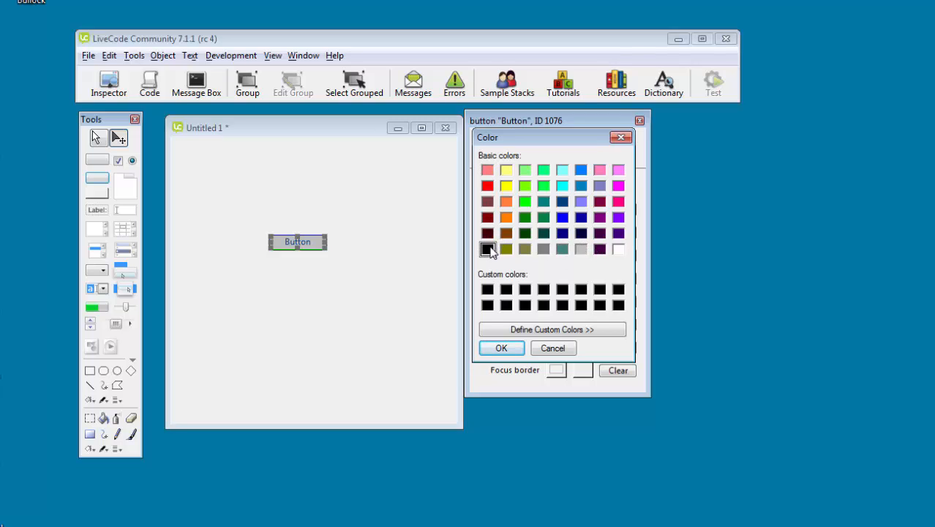
click(503, 348)
click(419, 312)
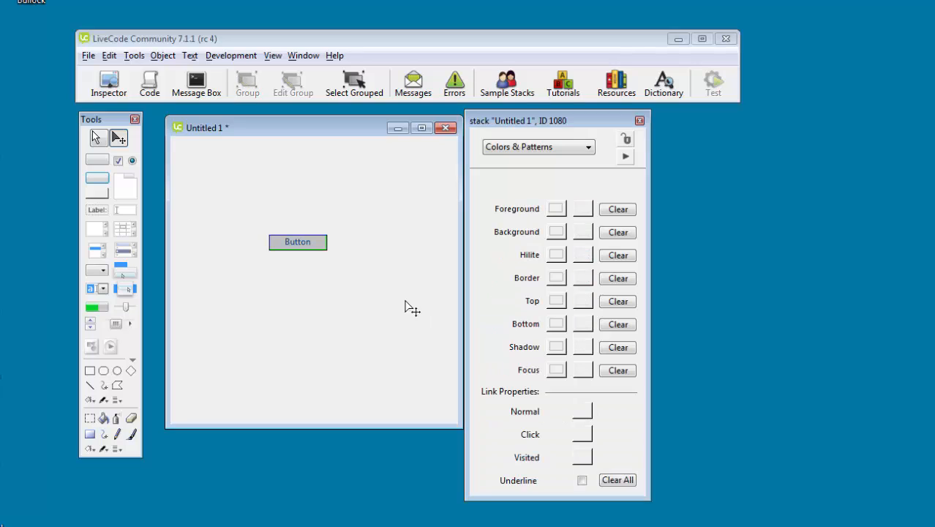
Switch to run mode and test the button's normal and pressed appearance.
click(96, 137)
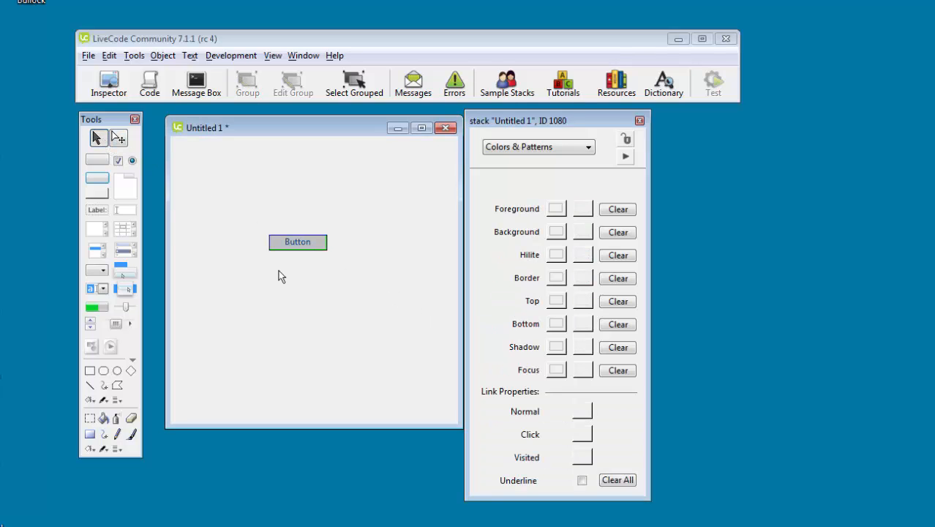
click(314, 249)
click(312, 246)
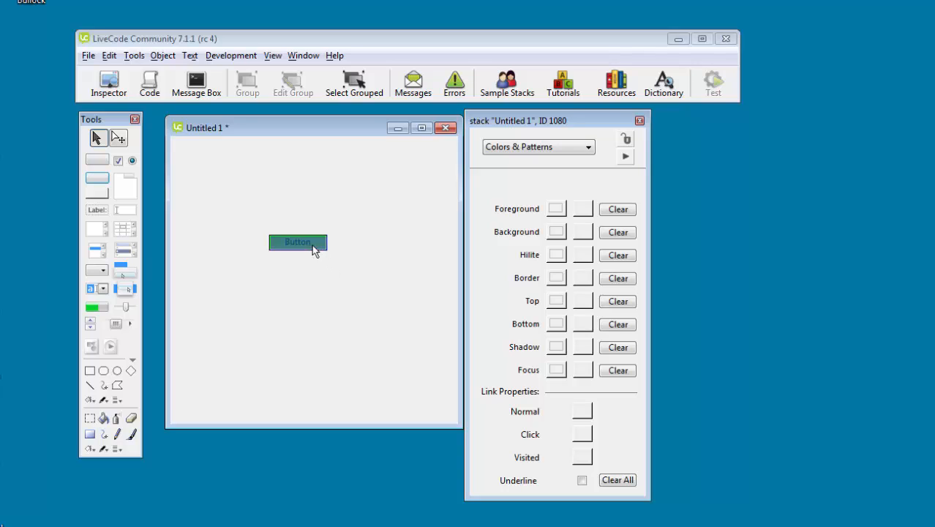
click(312, 246)
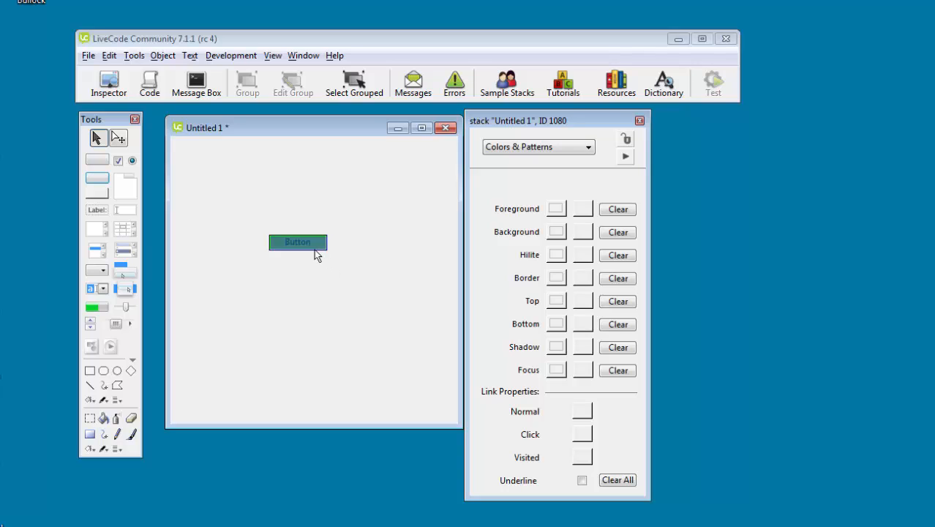
click(591, 149)
click(594, 152)
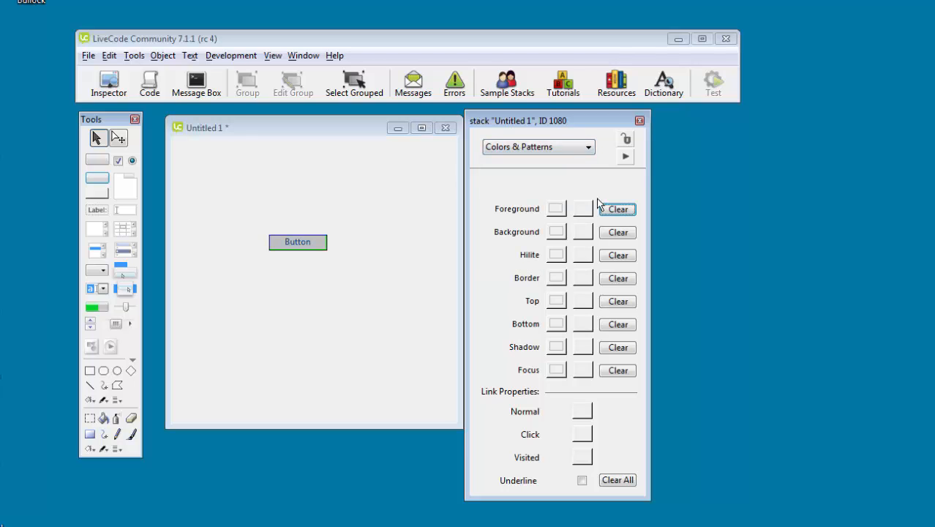
click(320, 243)
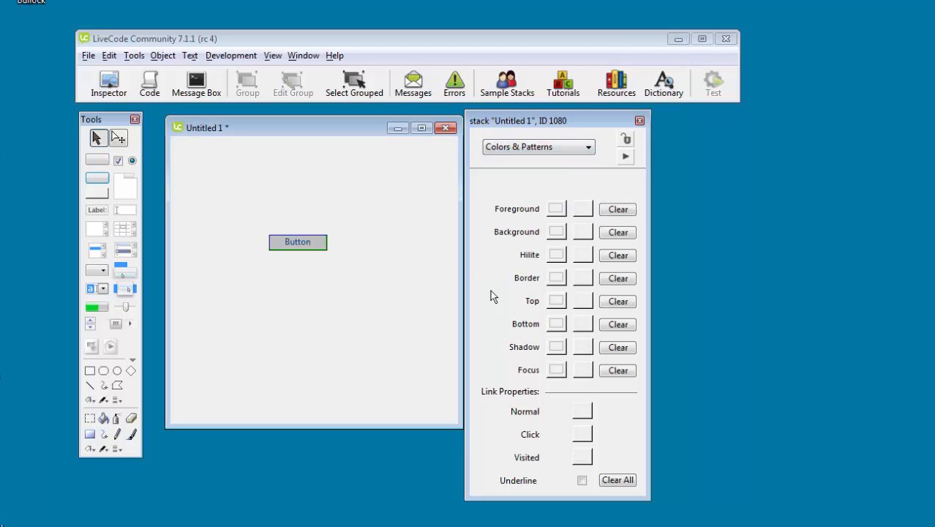
Return to edit mode, set the button's Focus border color to very dark navy, and deselect the button.
click(118, 138)
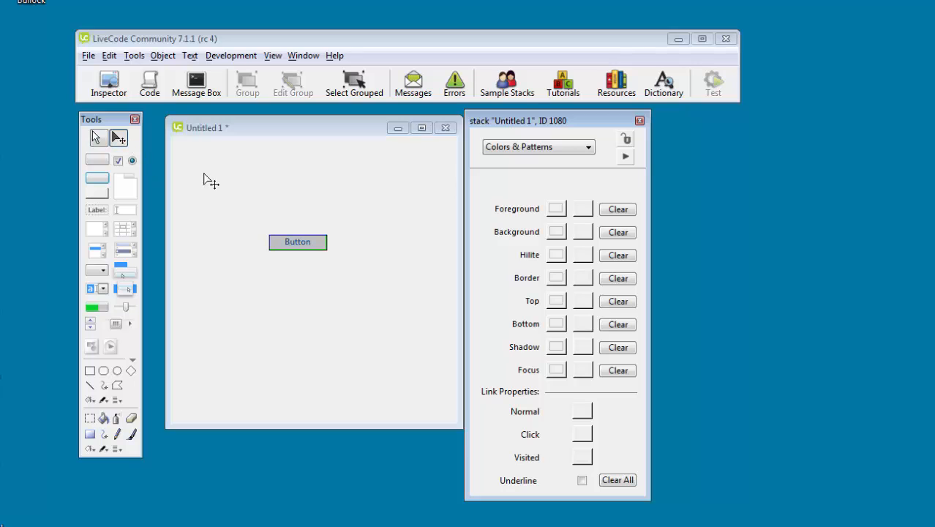
click(306, 244)
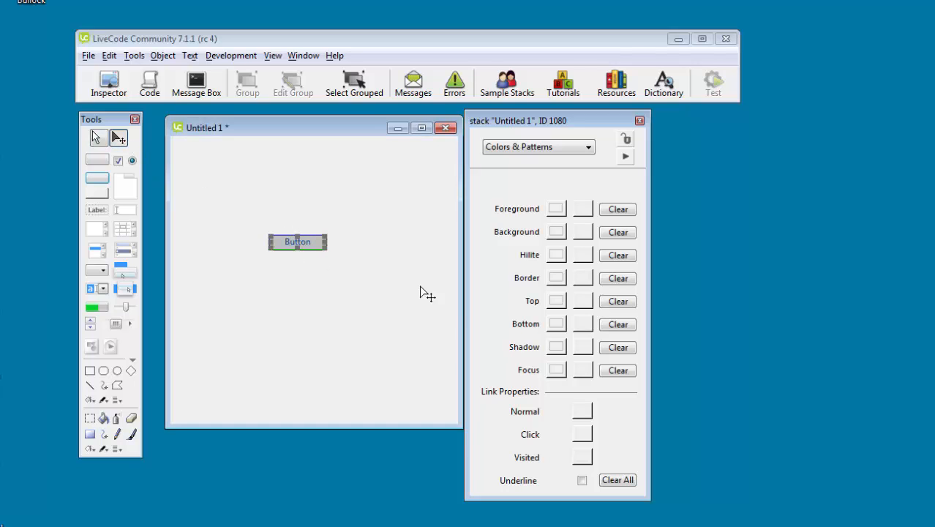
click(586, 375)
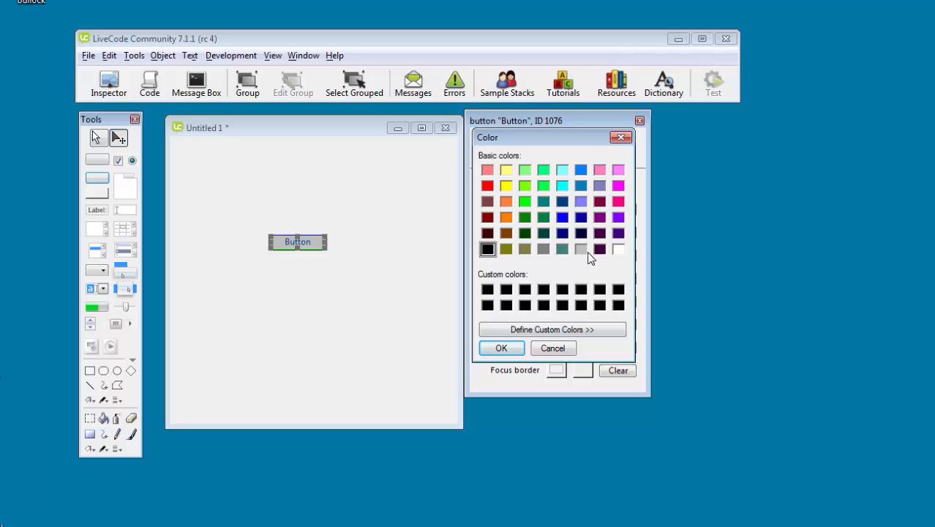
click(583, 235)
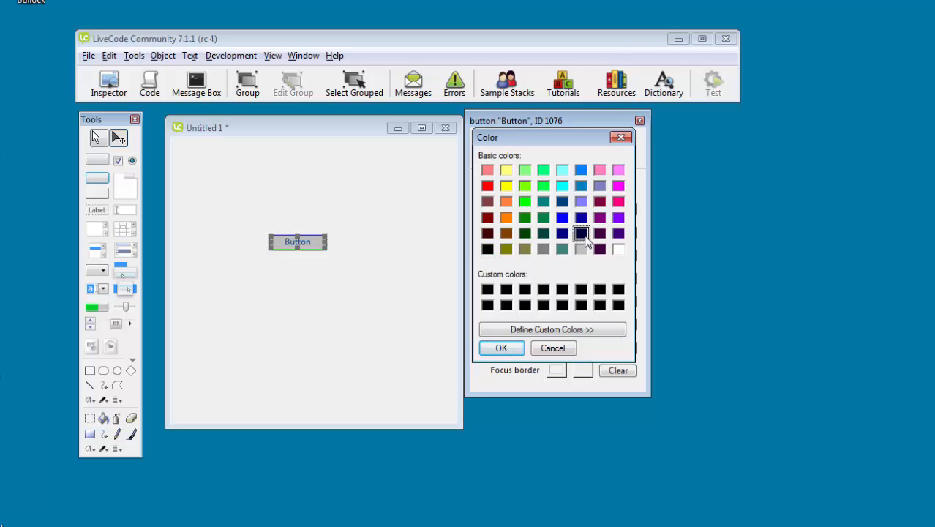
click(505, 348)
click(337, 272)
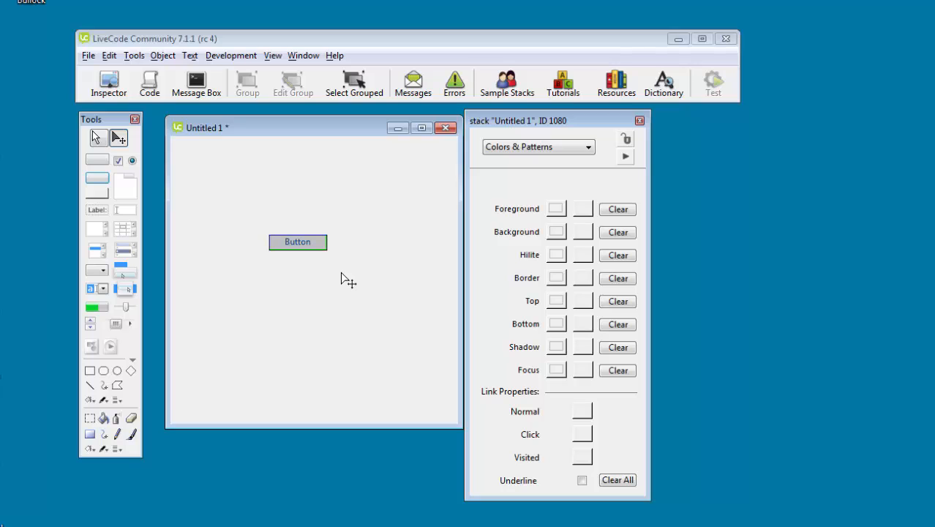
Reselect the button and view its Custom Properties.
click(315, 242)
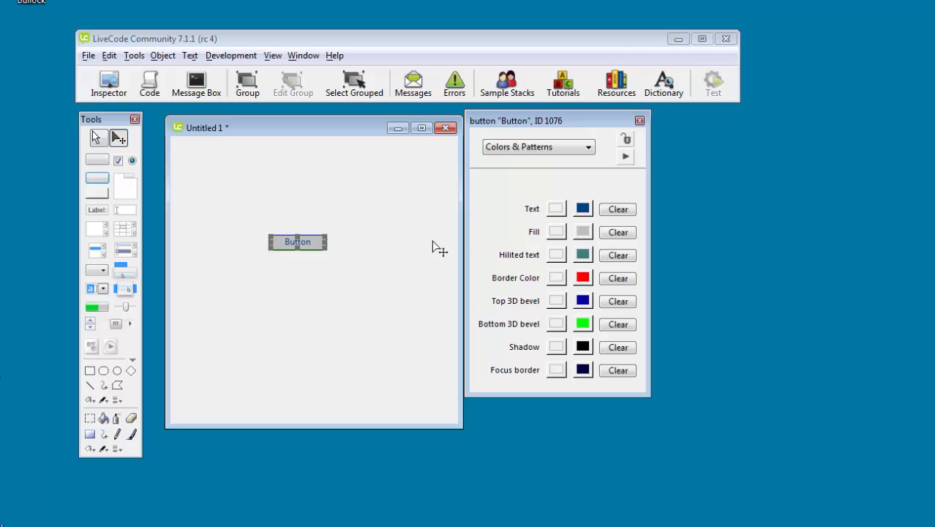
click(589, 150)
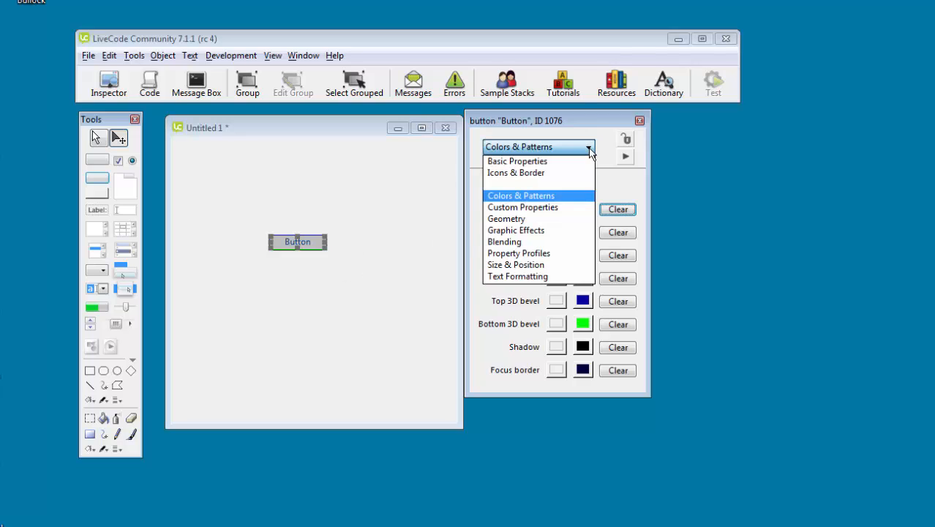
click(575, 209)
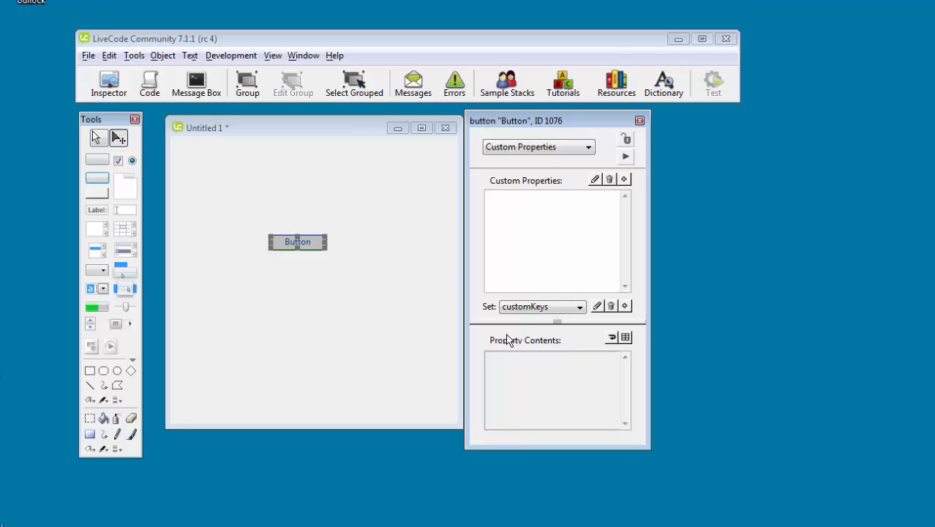
Open the button's Geometry settings and compare the Scale selected object and Position selected object options.
click(591, 151)
click(591, 151)
click(591, 151)
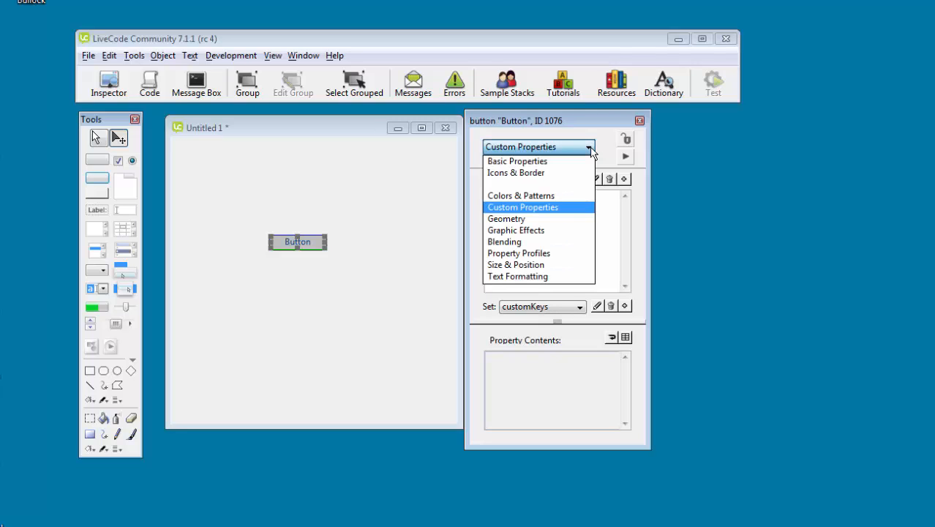
click(550, 221)
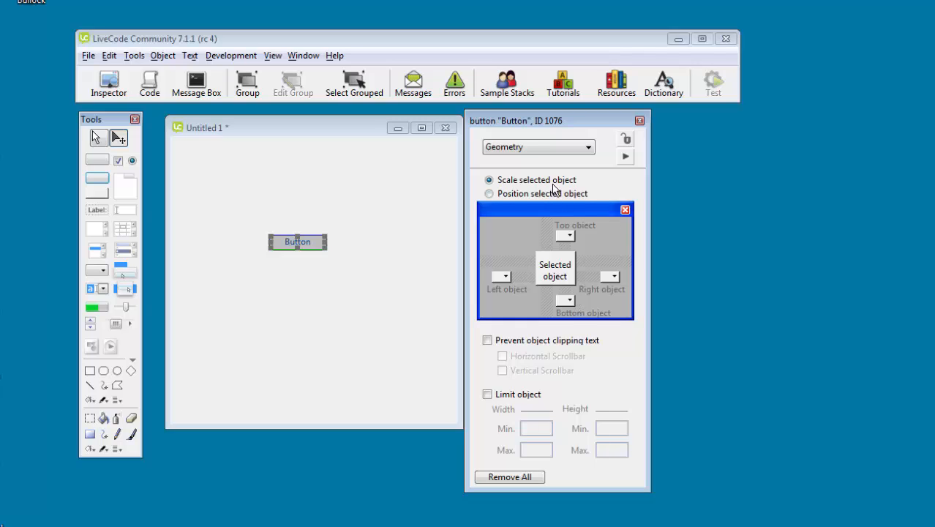
click(489, 193)
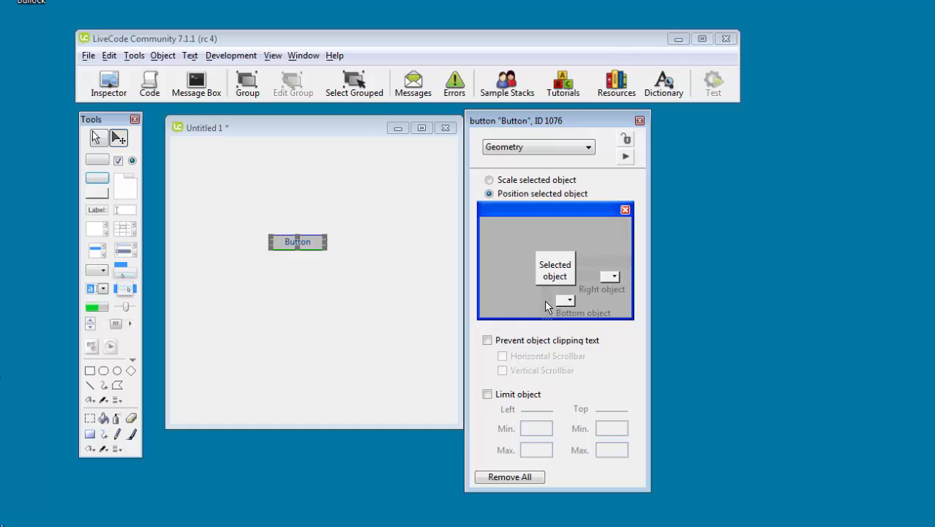
click(491, 183)
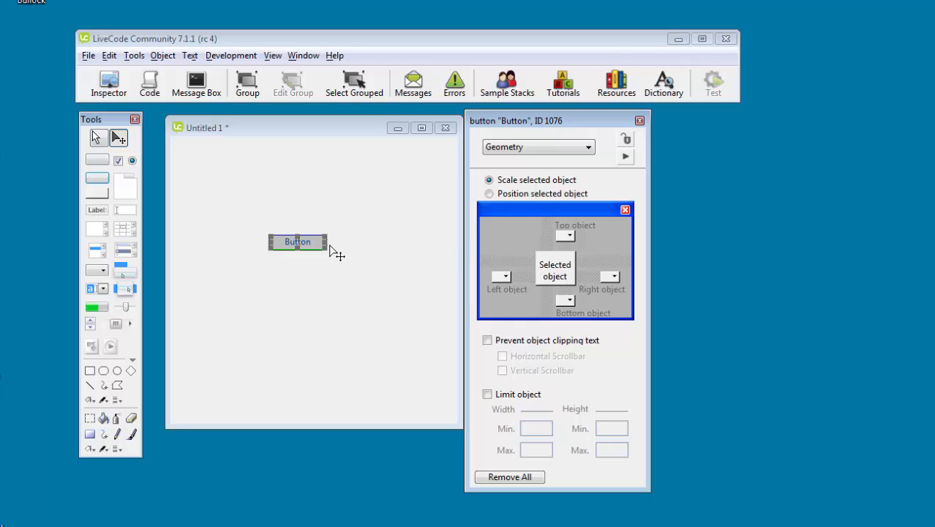
Move the button a short distance to the right on the card, and compare its Position and Scale geometry options again.
drag(318, 245, 372, 250)
click(488, 193)
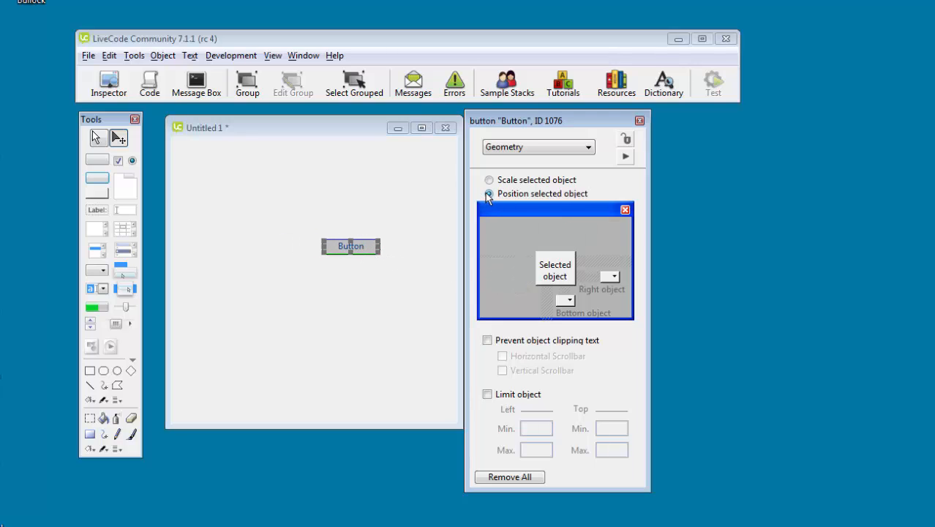
click(488, 180)
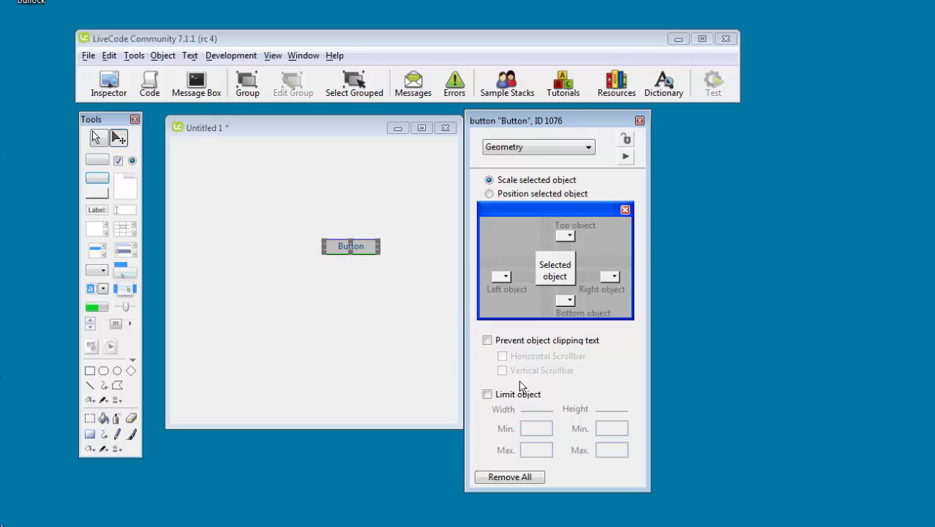
click(371, 256)
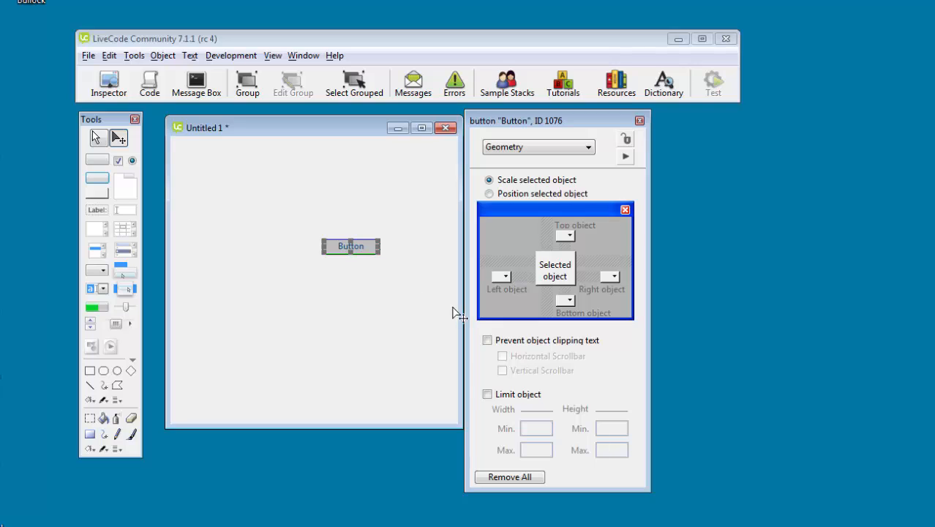
Open the button's Graphic Effects and preview Drop Shadow and Inner Shadow one at a time, switching each off again.
click(588, 147)
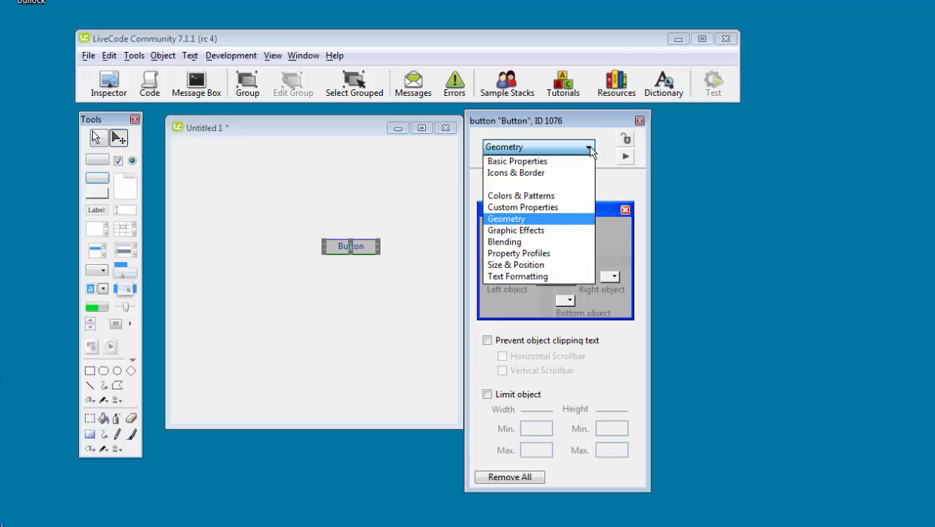
click(575, 231)
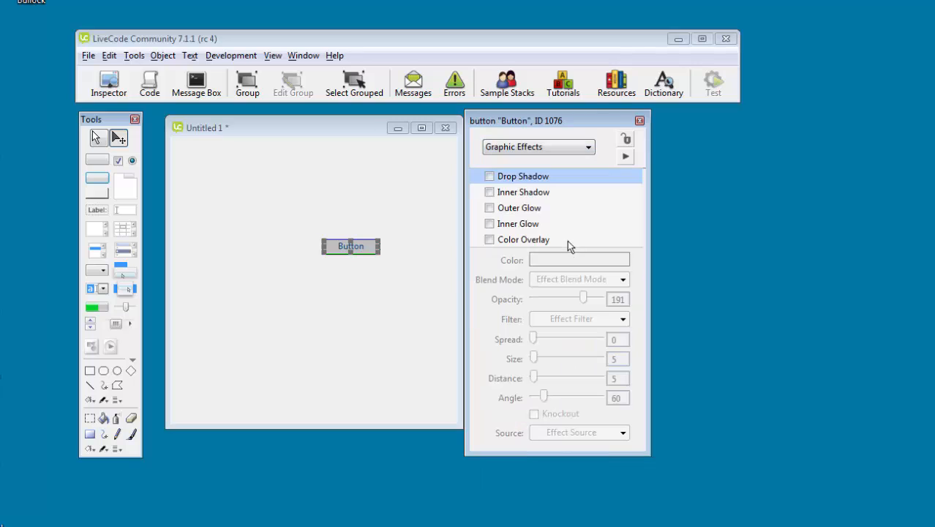
click(490, 177)
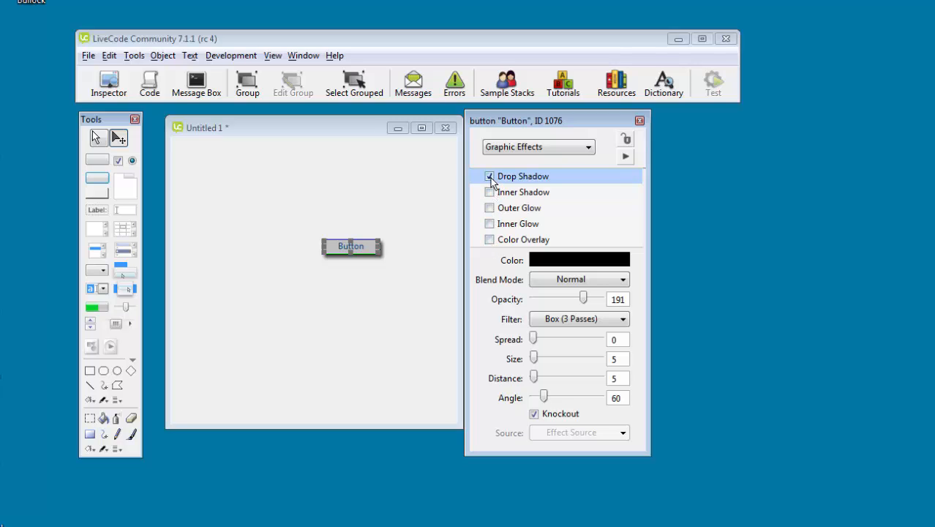
click(490, 177)
click(490, 192)
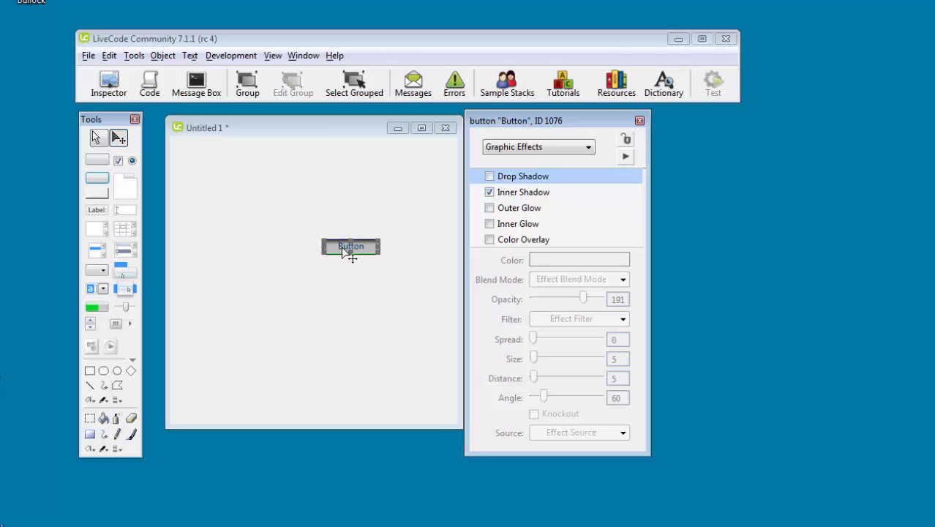
click(489, 192)
Preview Outer Glow, Inner Glow and Color Overlay on the button one at a time, switching each off again.
click(489, 209)
click(489, 208)
click(489, 225)
click(490, 224)
click(489, 240)
click(490, 240)
Enable the Drop Shadow effect on the button with its default settings.
click(490, 176)
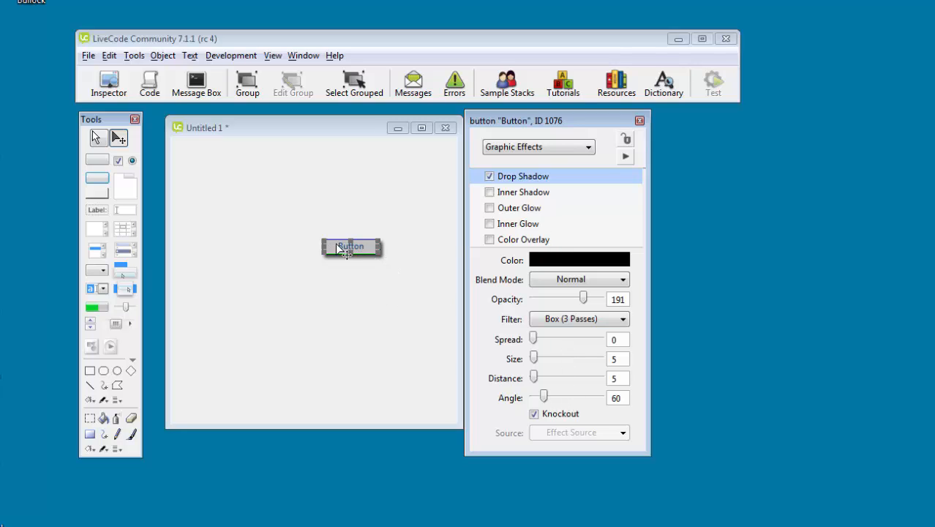
Open the button's Blending settings and preview the notSrcOrReverse, notSrcXor, reverse, set and srcAnd inks.
click(590, 149)
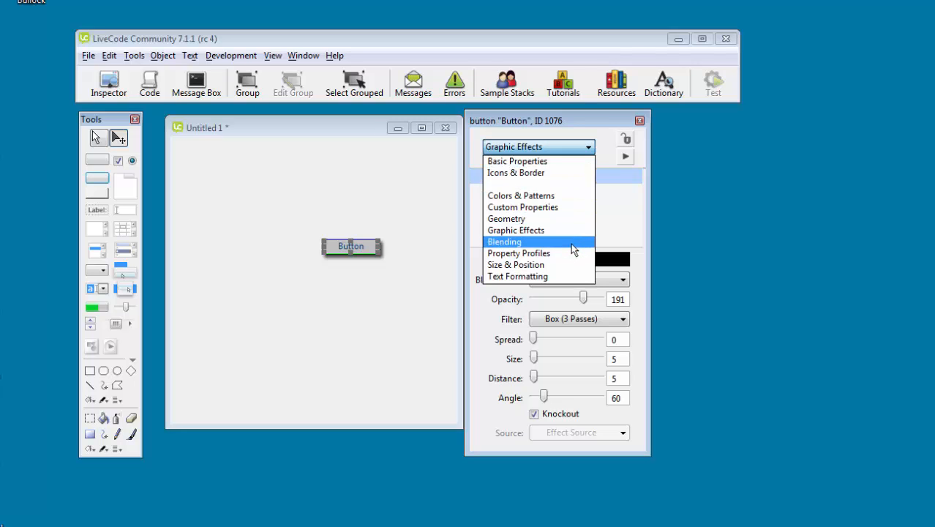
click(571, 243)
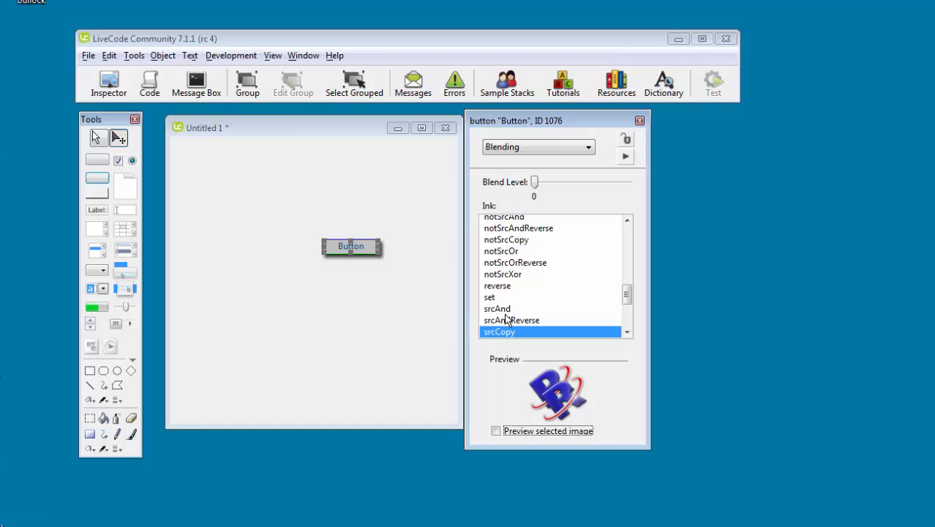
click(514, 261)
click(512, 273)
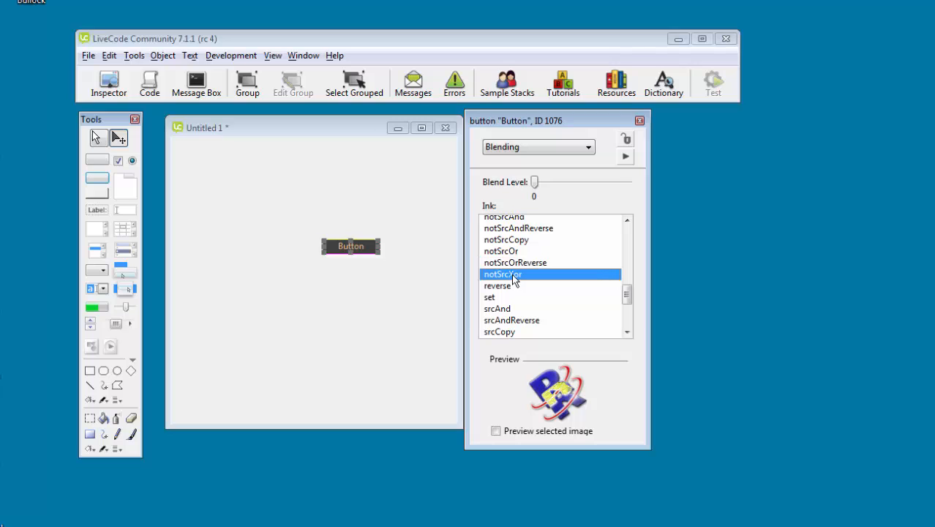
click(506, 287)
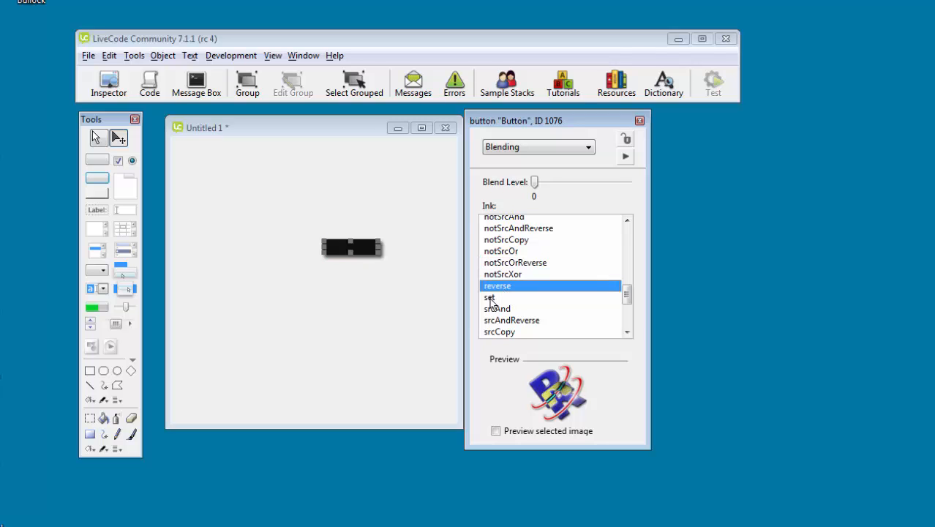
click(492, 297)
click(500, 309)
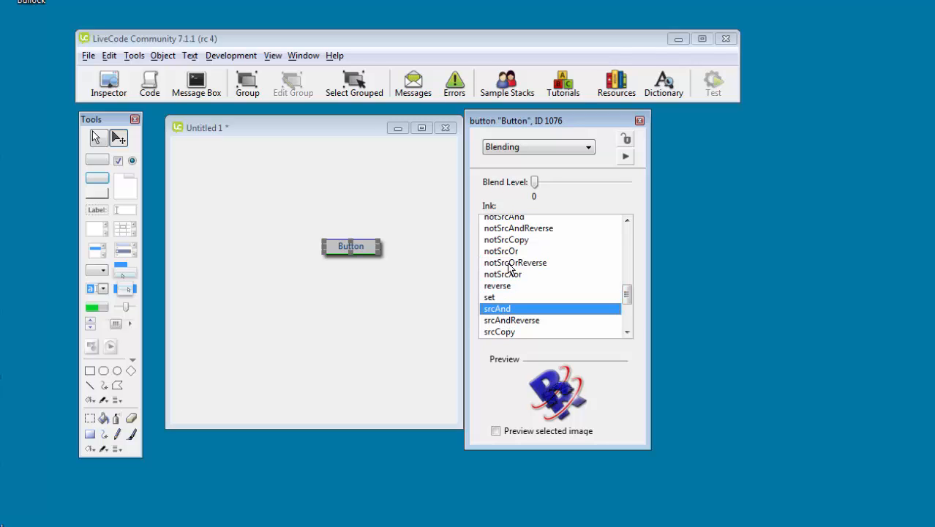
Try the notSrcAndReverse and blendLighten inks on the button, and set its ink to blendDarken.
click(517, 229)
drag(624, 304, 626, 268)
click(523, 256)
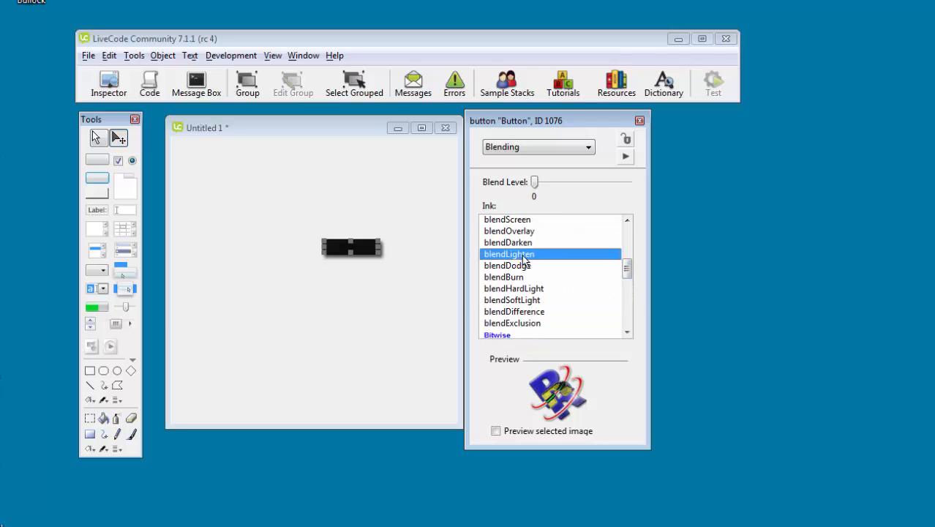
click(521, 243)
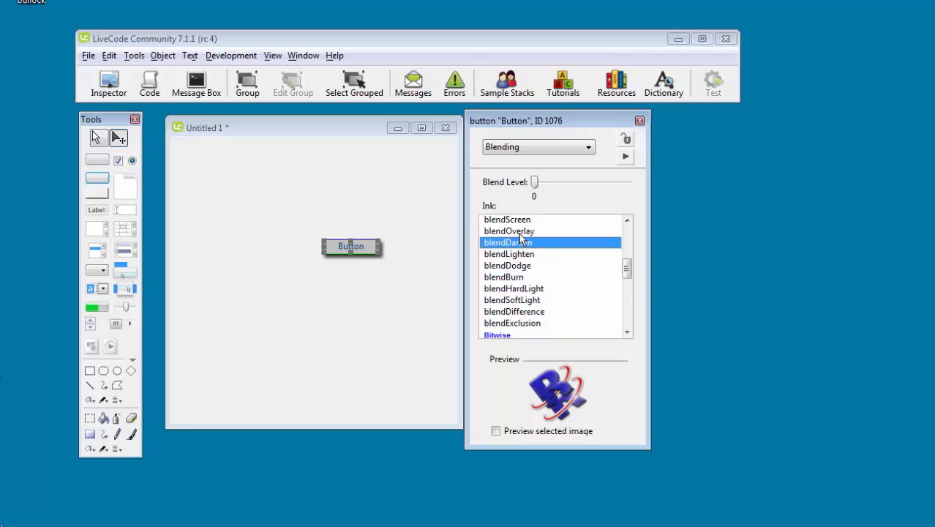
Try the blendOverlay and blendScreen inks on the button, and set its ink to blendBurn.
click(519, 231)
click(520, 221)
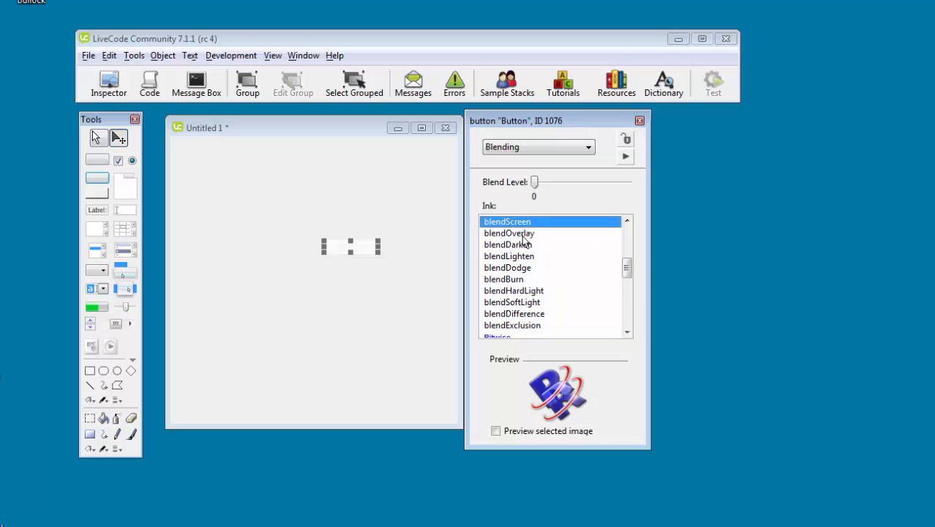
click(524, 280)
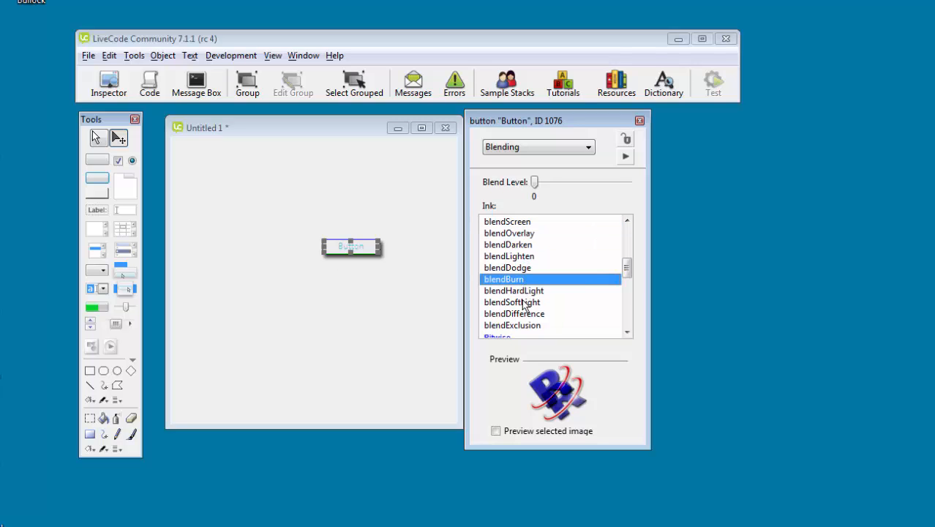
View the button's Property Profiles settings, followed by its Size & Position settings.
click(589, 148)
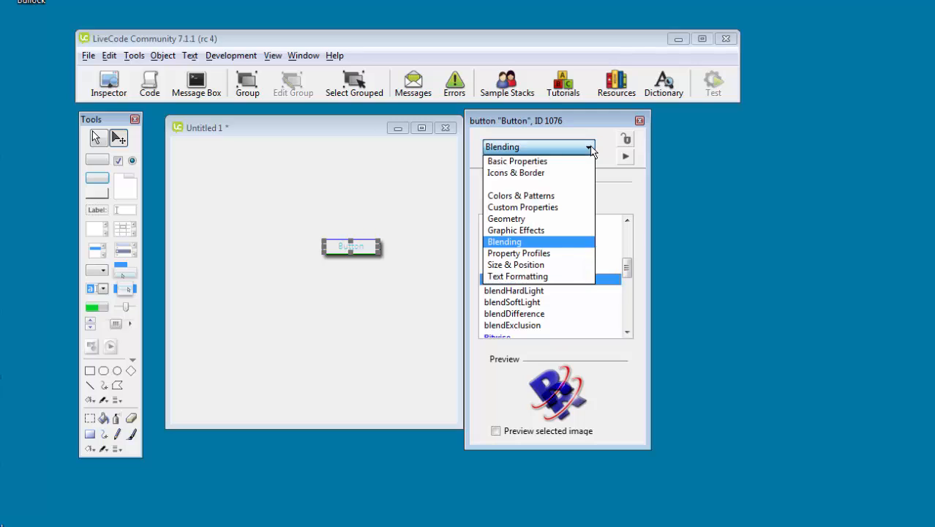
click(562, 252)
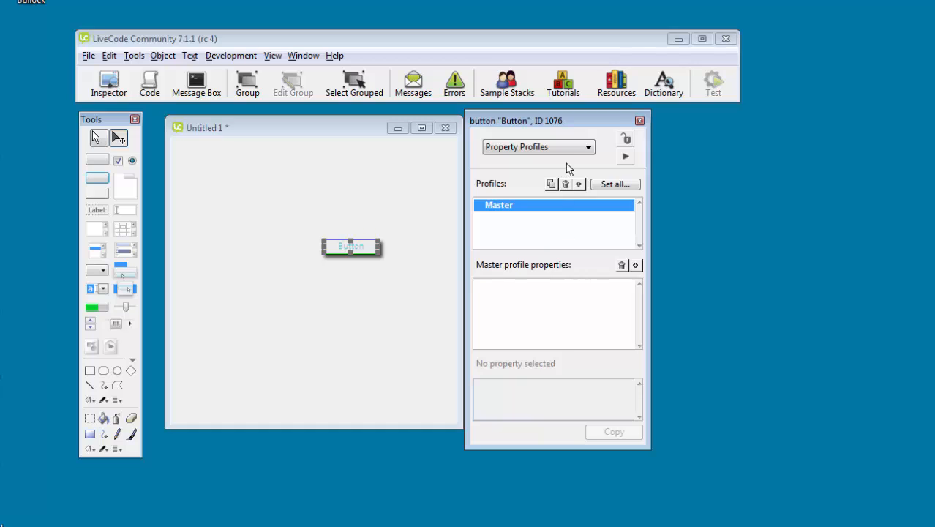
click(589, 149)
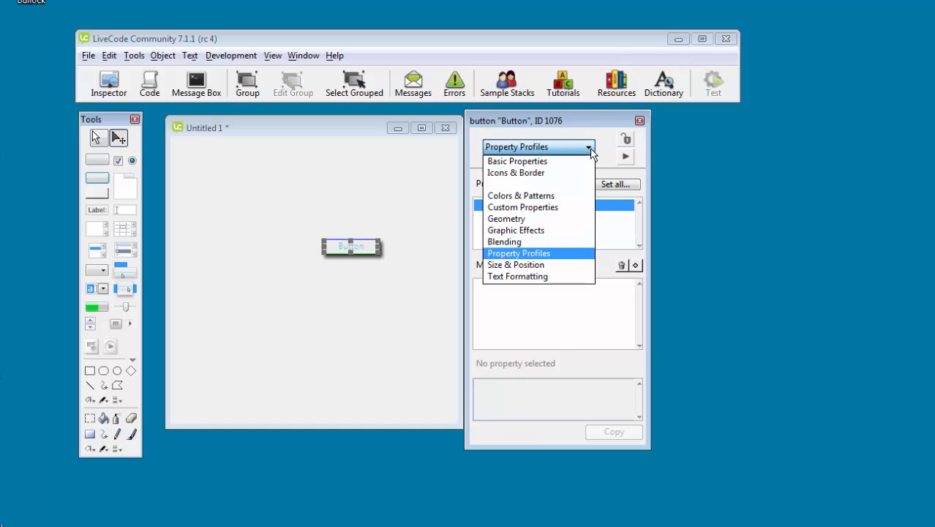
click(589, 150)
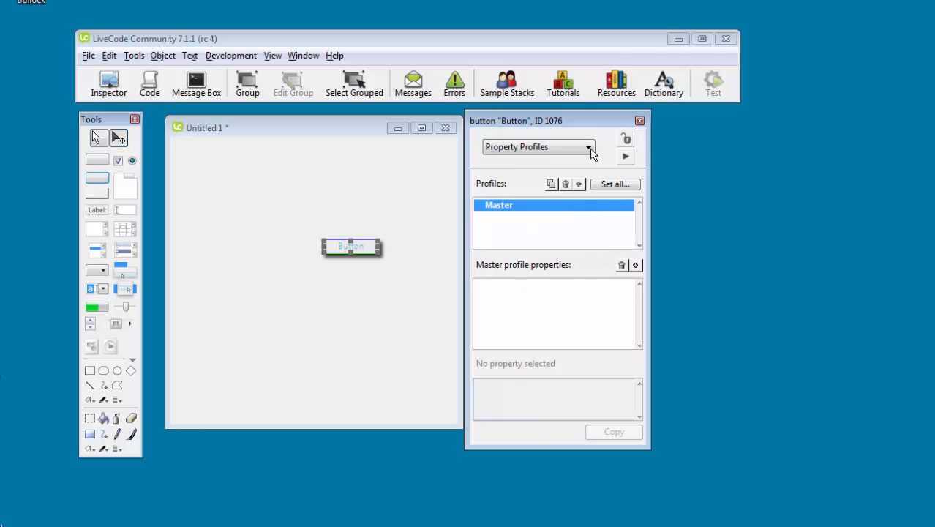
click(591, 148)
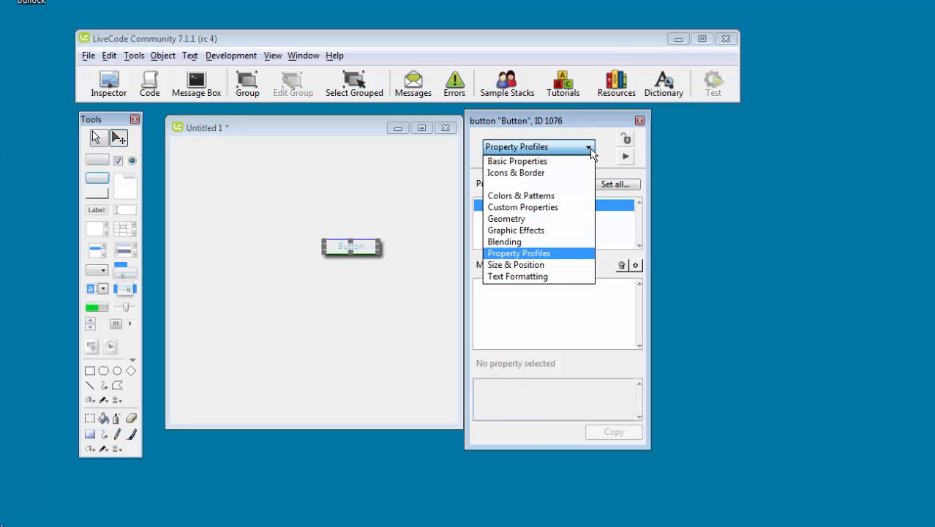
click(562, 264)
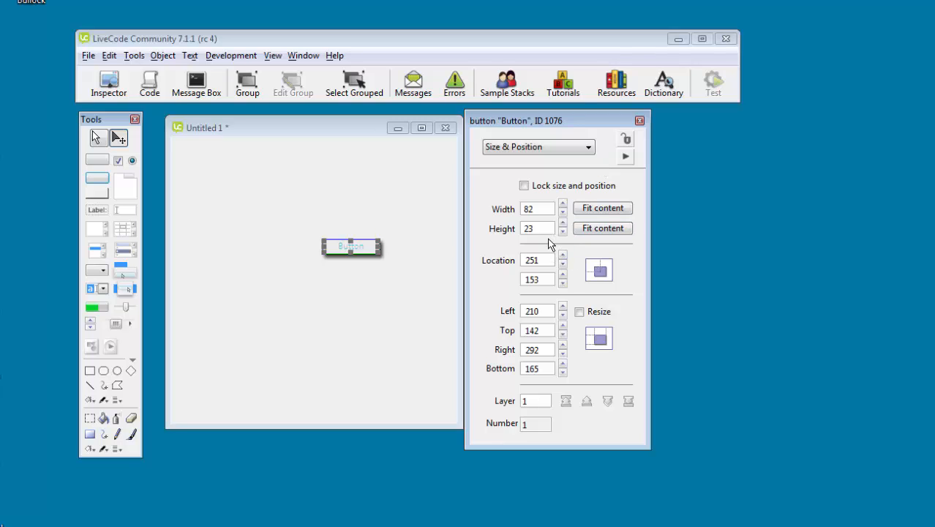
Open the button's Text Formatting settings and set its font to Times New Roman.
click(589, 149)
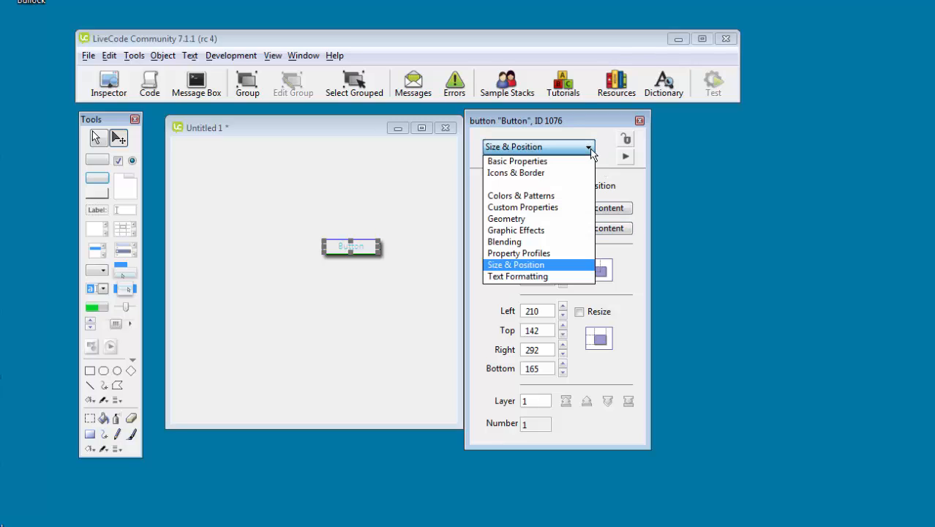
click(547, 277)
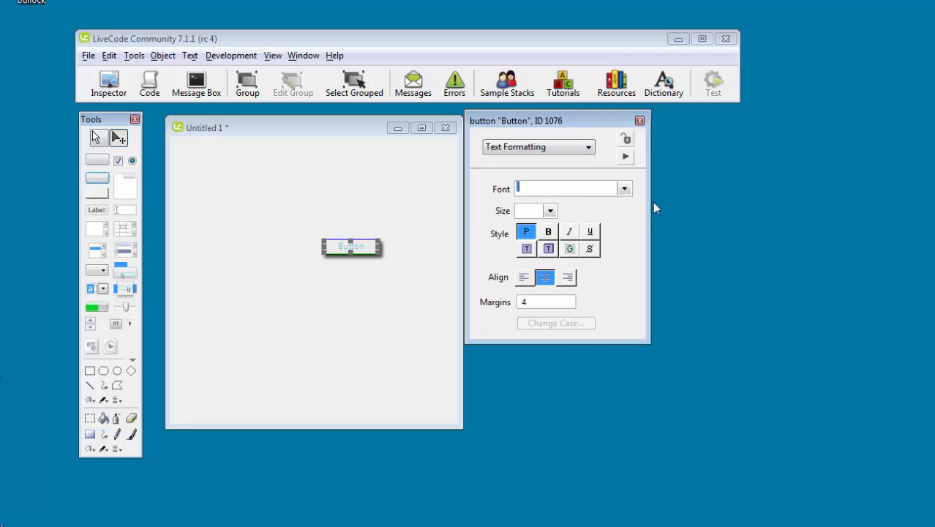
click(626, 191)
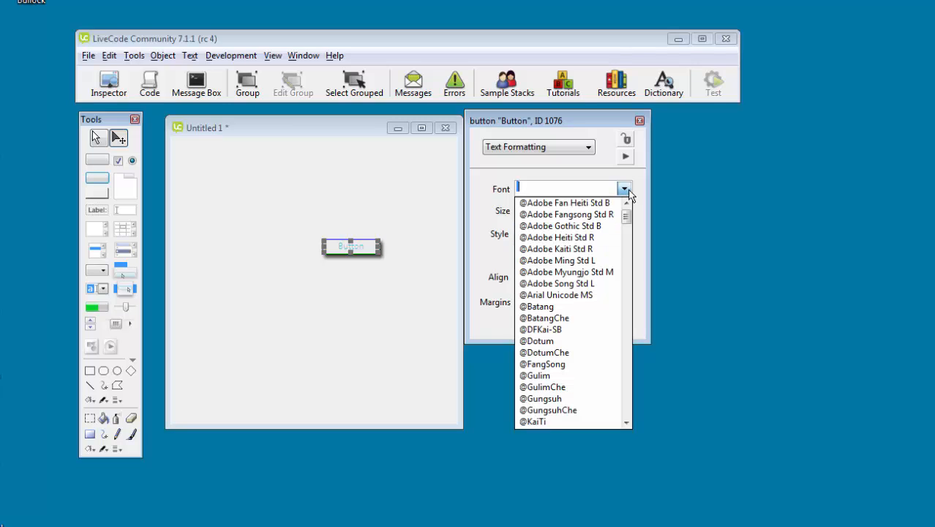
drag(627, 218, 626, 416)
click(561, 277)
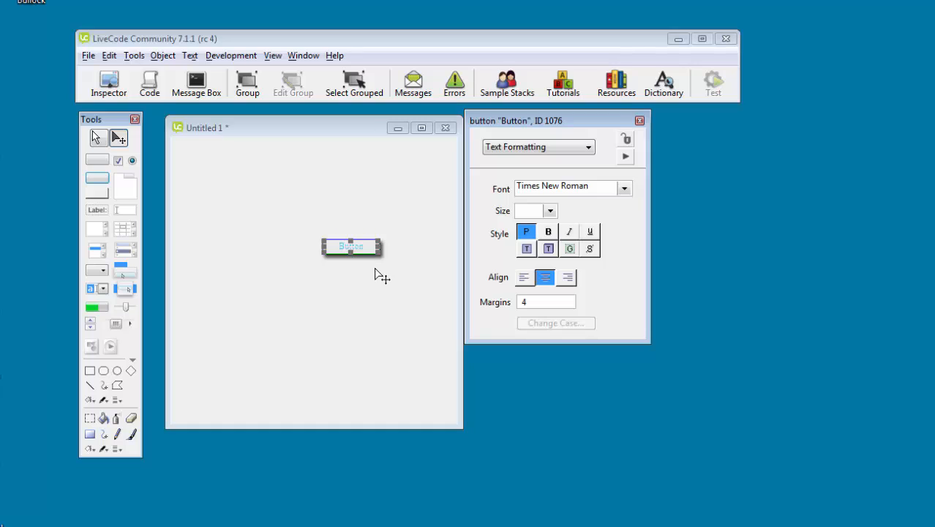
Try a text size of 12 on the button, and set the size to 18.
click(550, 212)
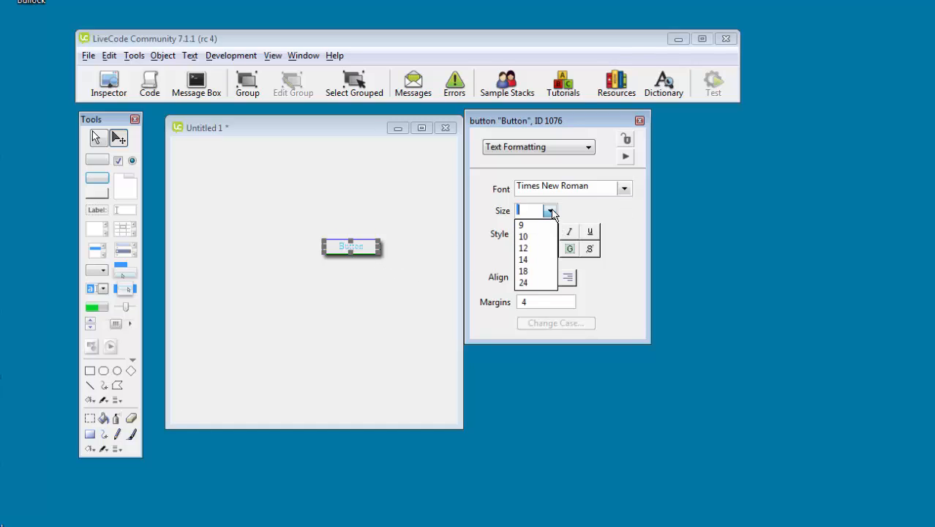
click(537, 251)
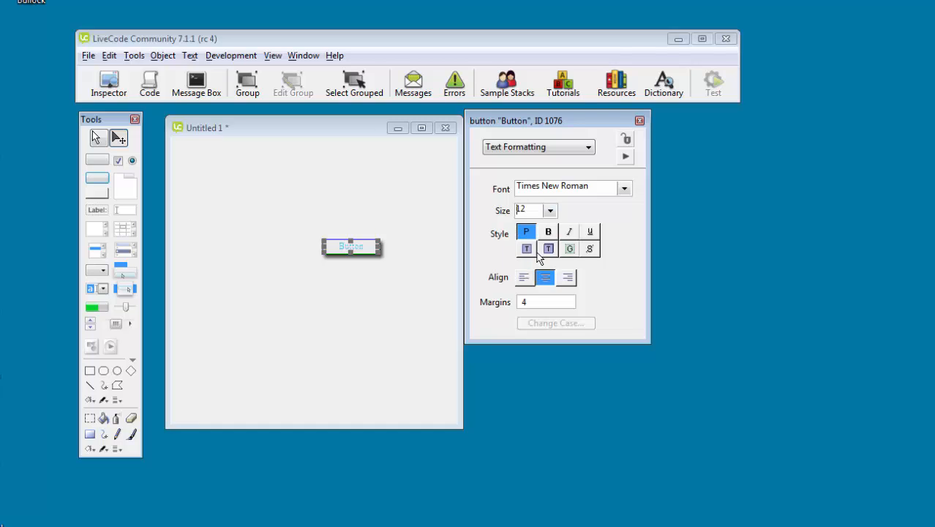
click(551, 211)
click(540, 269)
Try the italic and underline styles on the button's text, and restore the plain style.
click(570, 233)
click(589, 231)
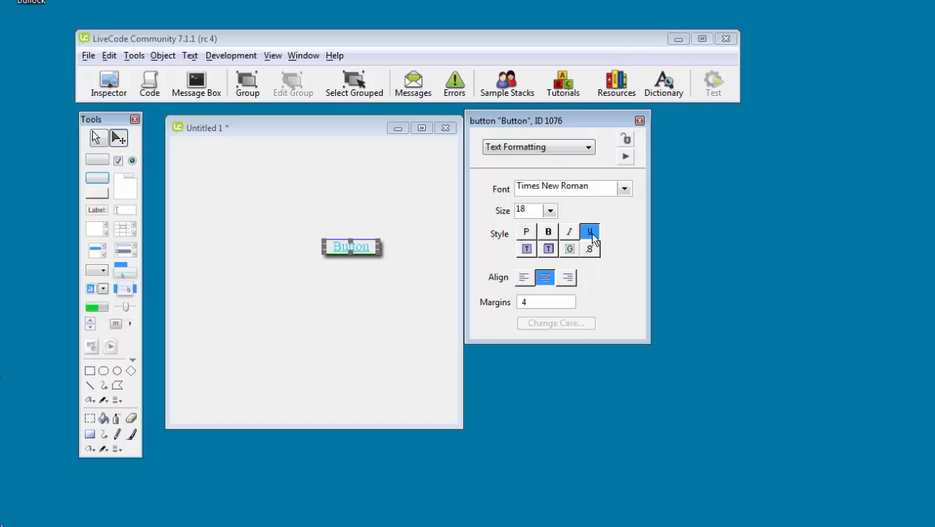
click(526, 232)
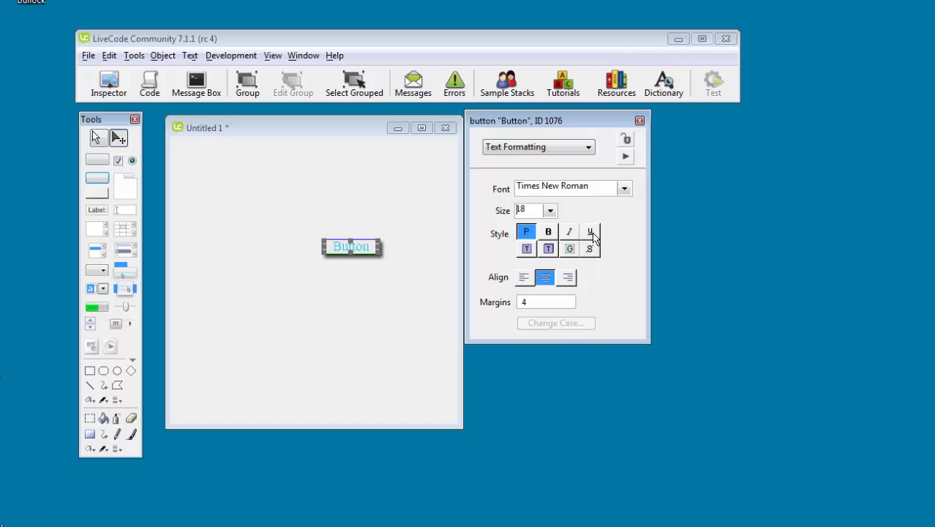
Try the two boxed styles, the G style and strikeout on the button's text, returning it to plain.
click(549, 249)
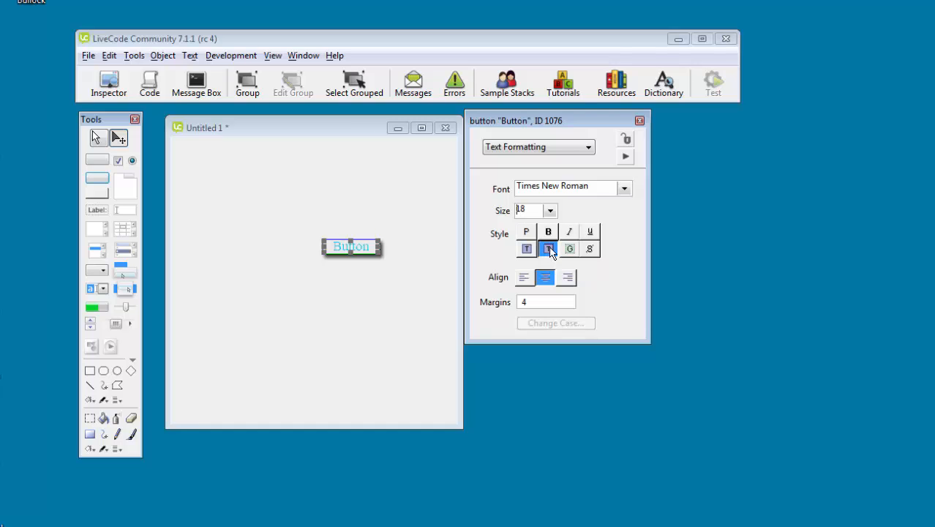
click(527, 249)
click(571, 250)
click(572, 250)
click(591, 249)
click(590, 250)
Return to the button's Basic Properties and move the button a short distance to the left within the stack.
click(591, 148)
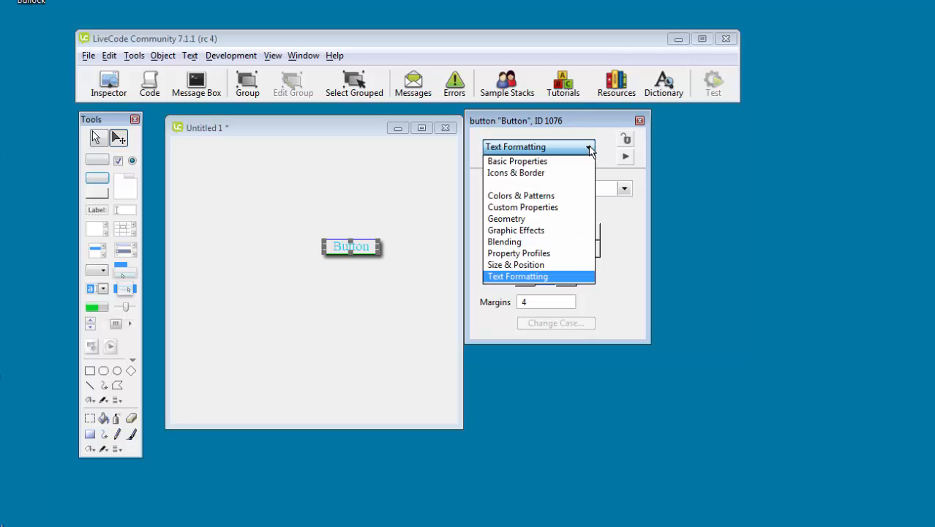
click(590, 149)
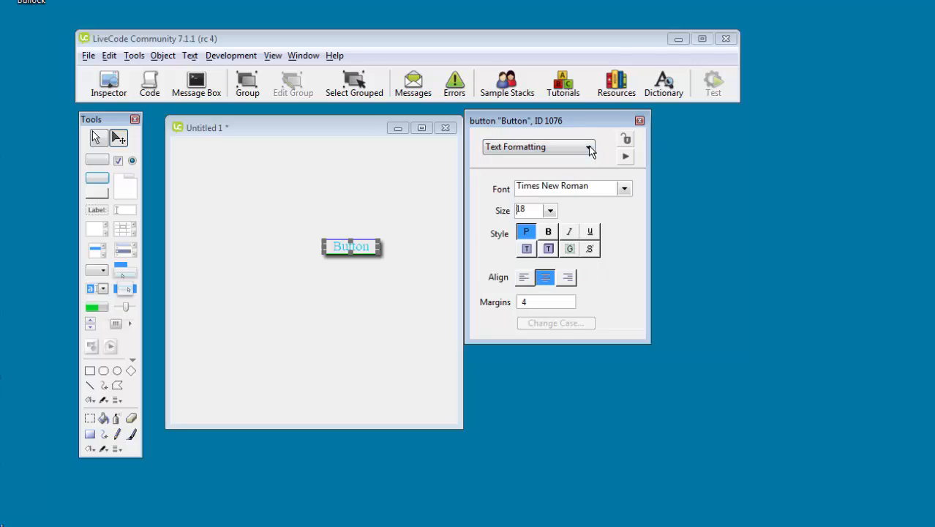
click(590, 149)
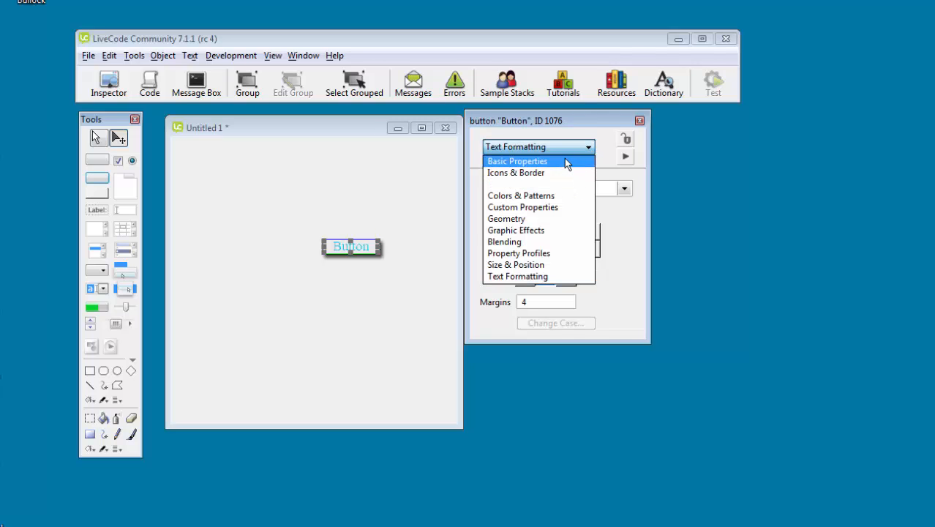
click(564, 160)
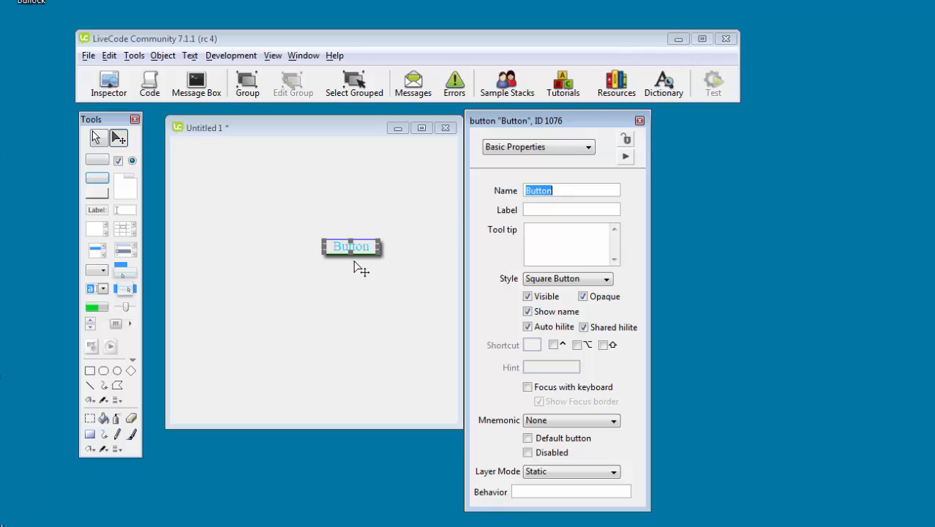
drag(359, 252, 328, 250)
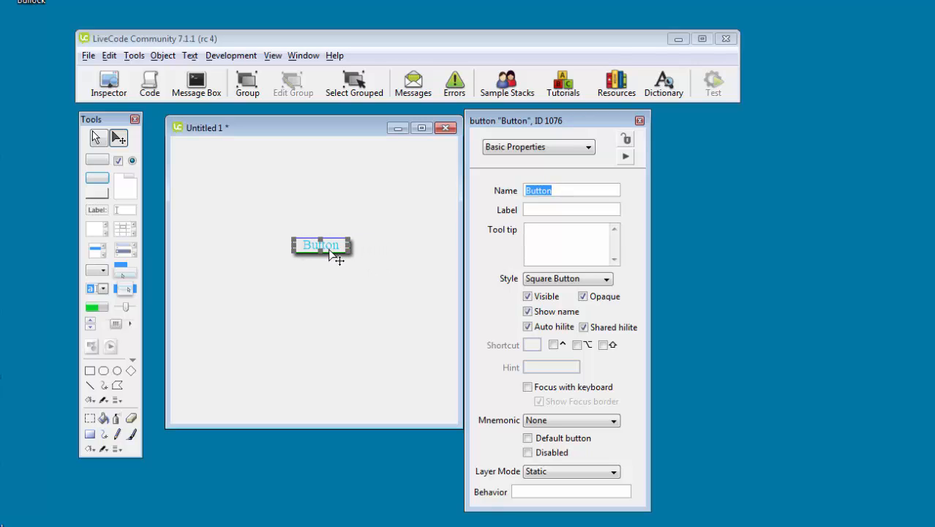